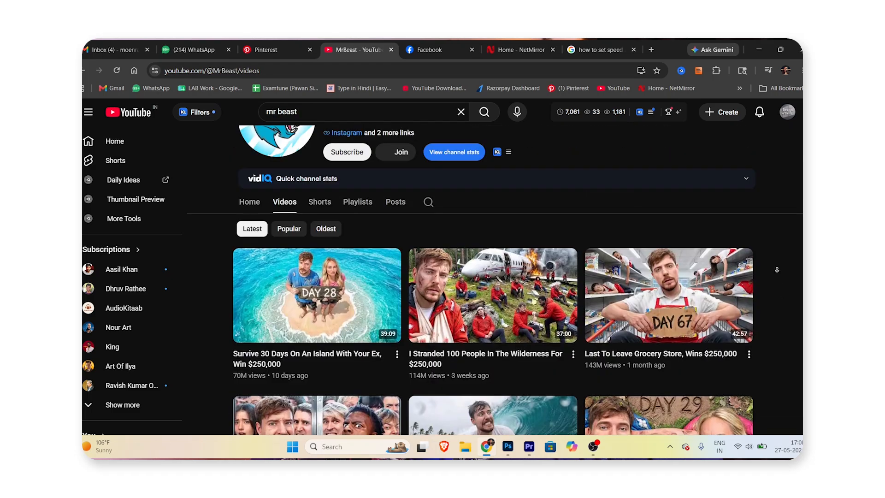
- Browse the latest video thumbnails on the MrBeast and Nishu Tiwari YouTube channels for style reference
scroll(775, 275, down, 2)
scroll(776, 274, down, 5)
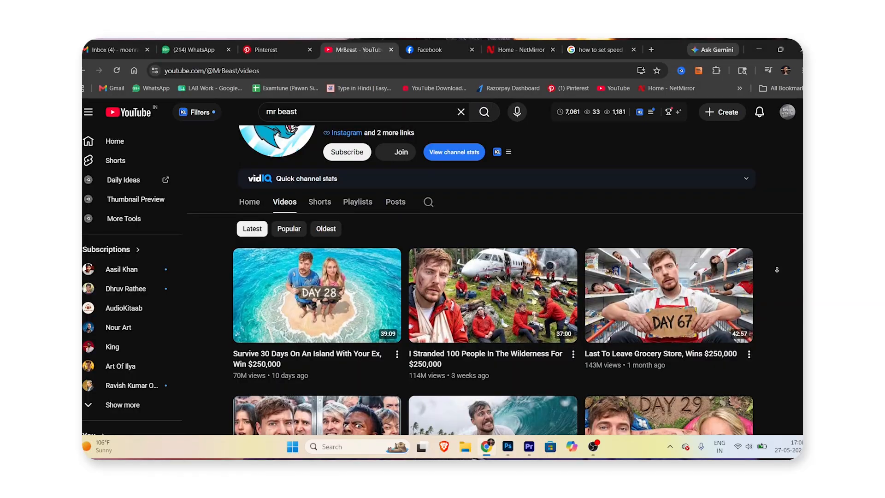
scroll(776, 274, down, 3)
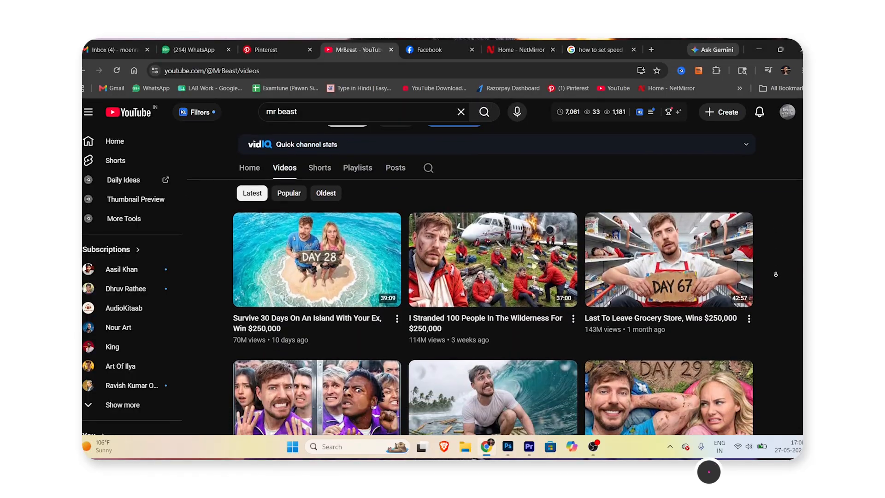
scroll(776, 275, down, 1)
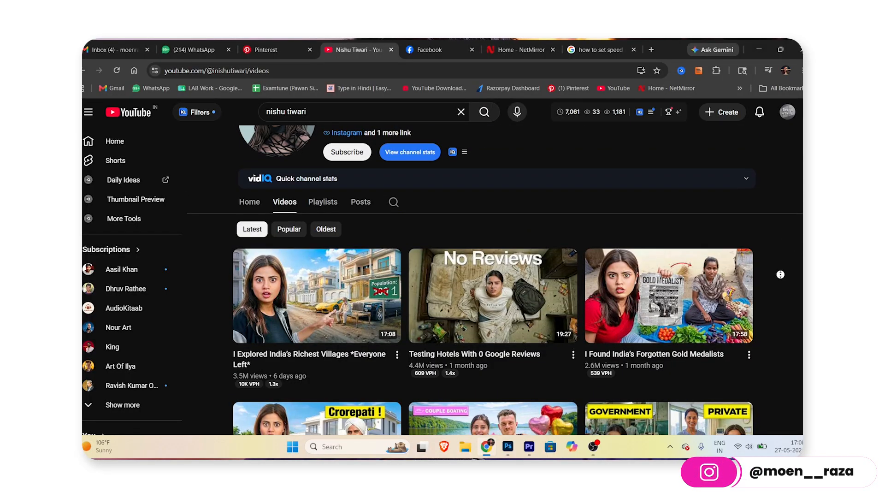
scroll(780, 291, down, 5)
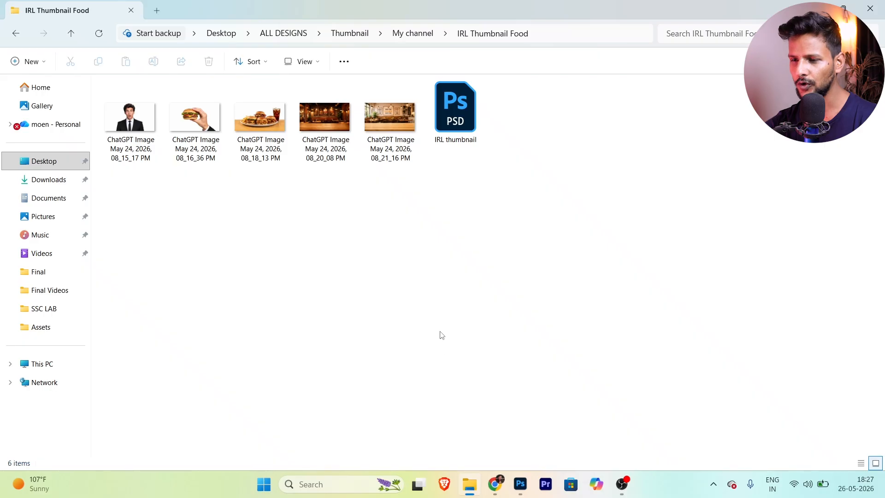
- Enlarge the file previews in the IRL Thumbnail Food folder and view the picture of the surprised man in a suit
right_click(464, 250)
mouse_move(529, 257)
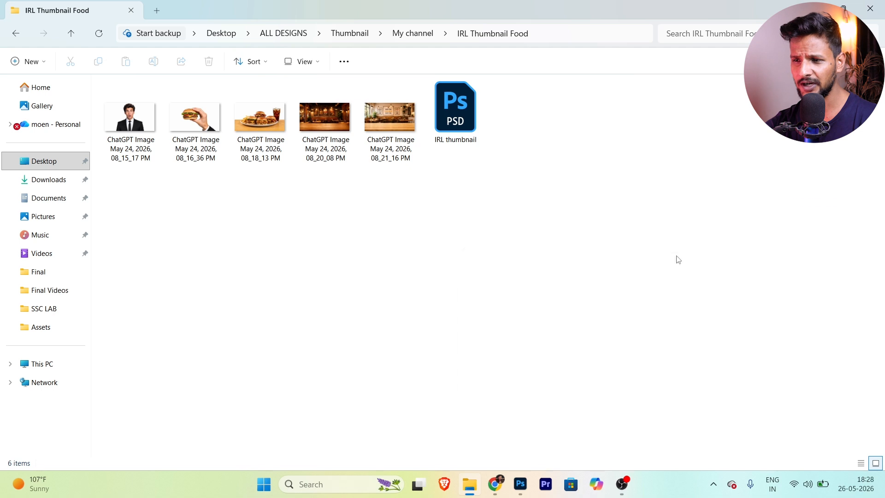
click(677, 259)
click(199, 163)
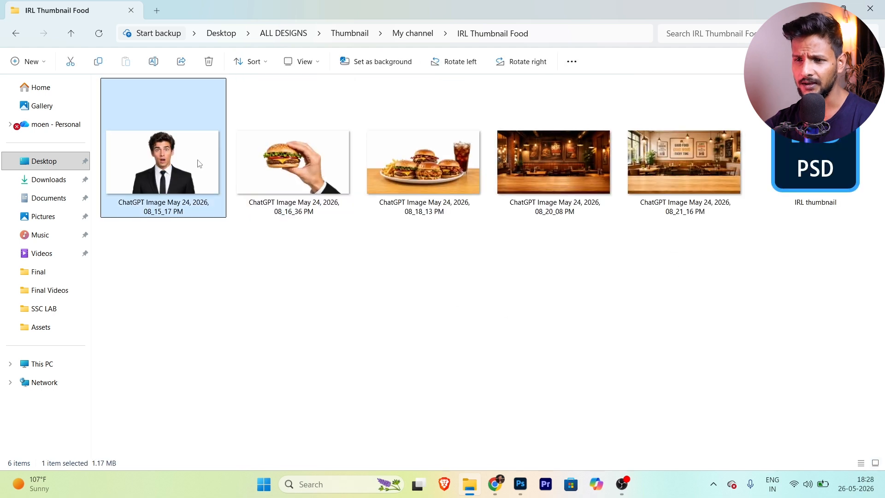
double_click(199, 163)
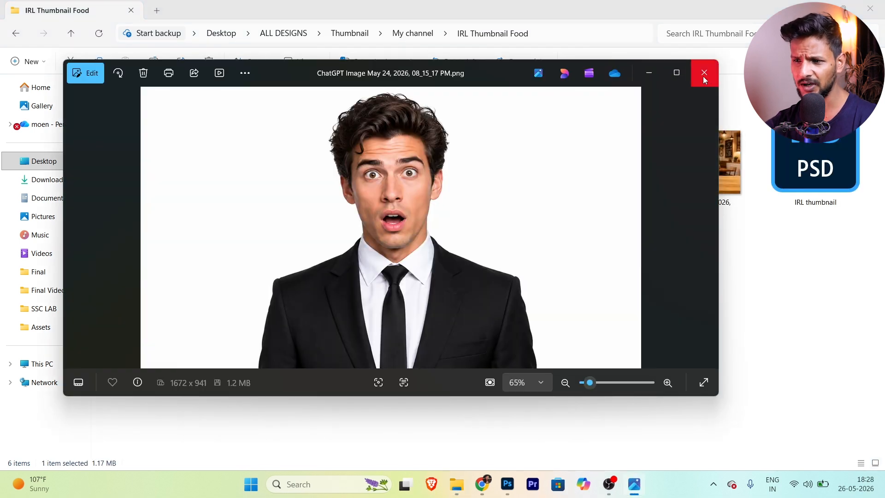
click(704, 73)
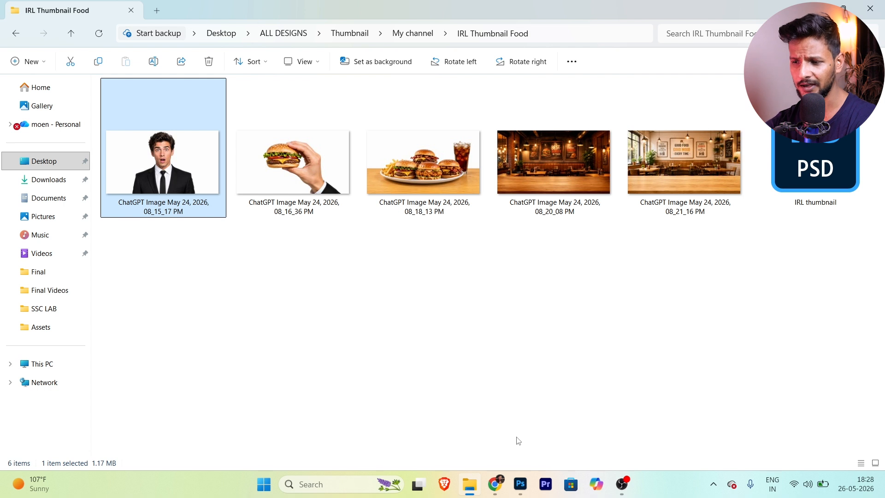
- Switch to Photoshop and place the picture of the surprised man from the IRL Thumbnail Food folder in the blank 1920 x 1080 px document
click(520, 483)
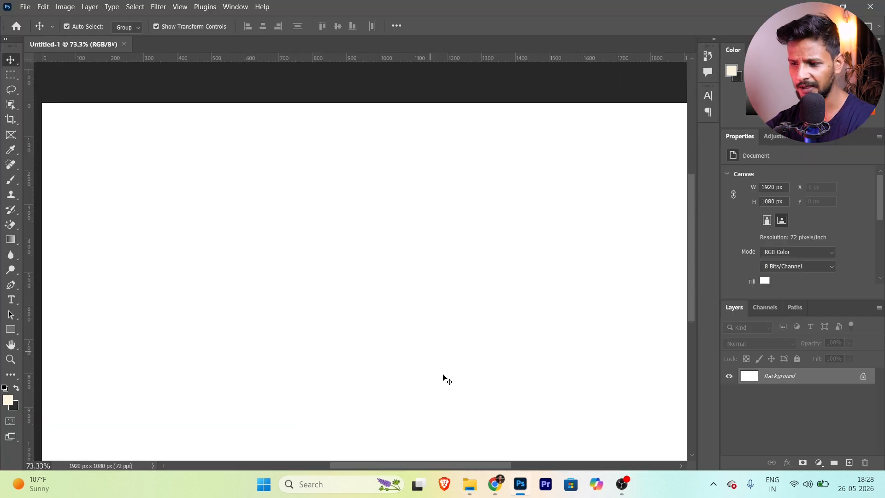
click(470, 484)
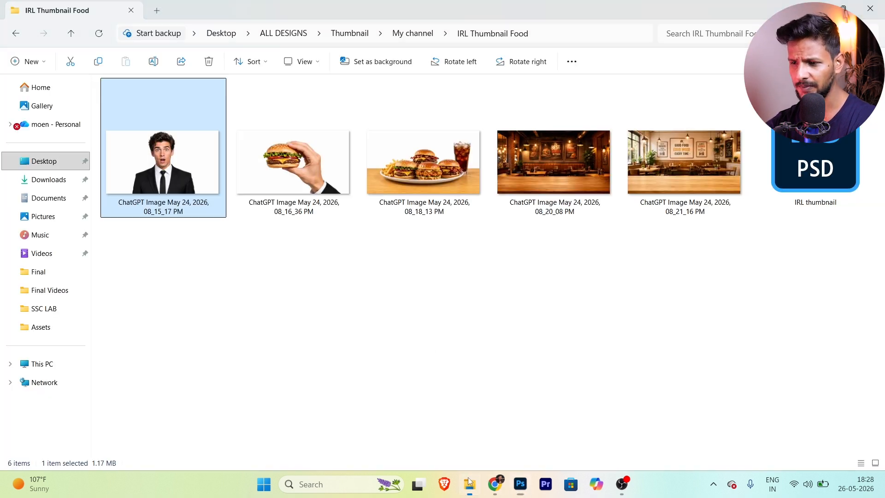
drag(163, 170, 340, 291)
key(Return)
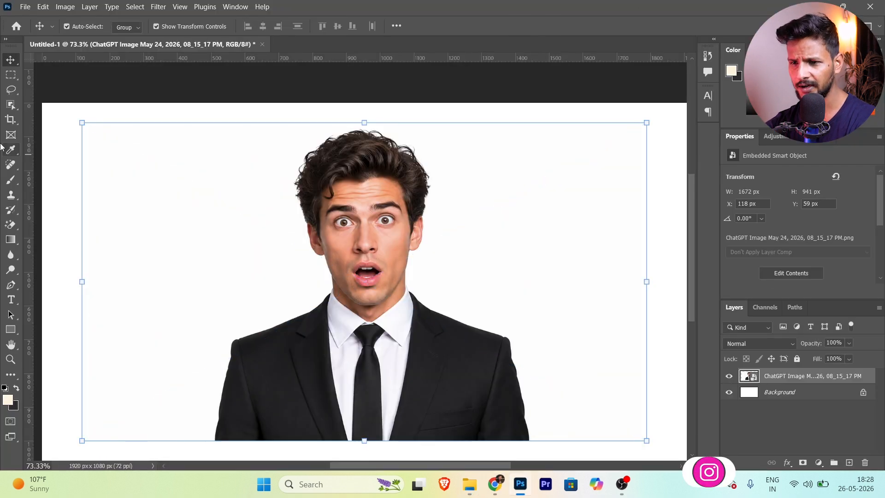
- Select the man with the Object Selection tool and mask out the white background around him
click(11, 104)
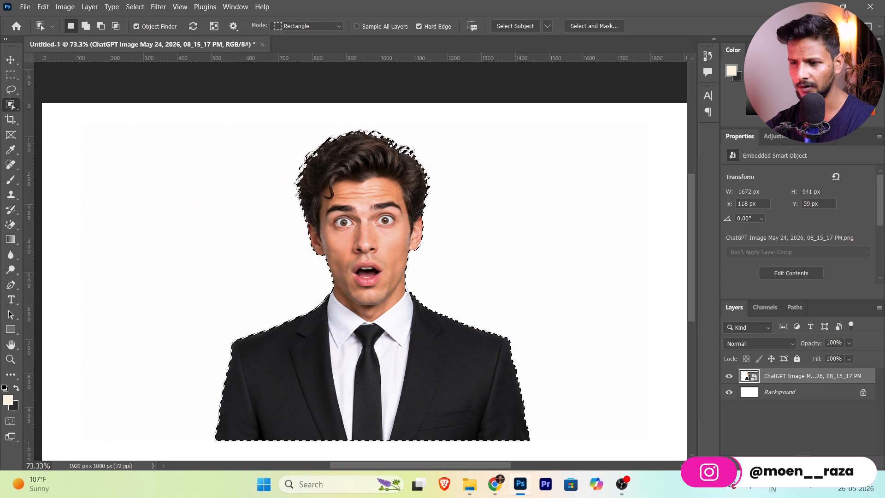
click(800, 462)
click(9, 61)
scroll(269, 182, down, 1)
- Place the burger plate picture from the IRL Thumbnail Food folder above the man in the Photoshop document
click(470, 484)
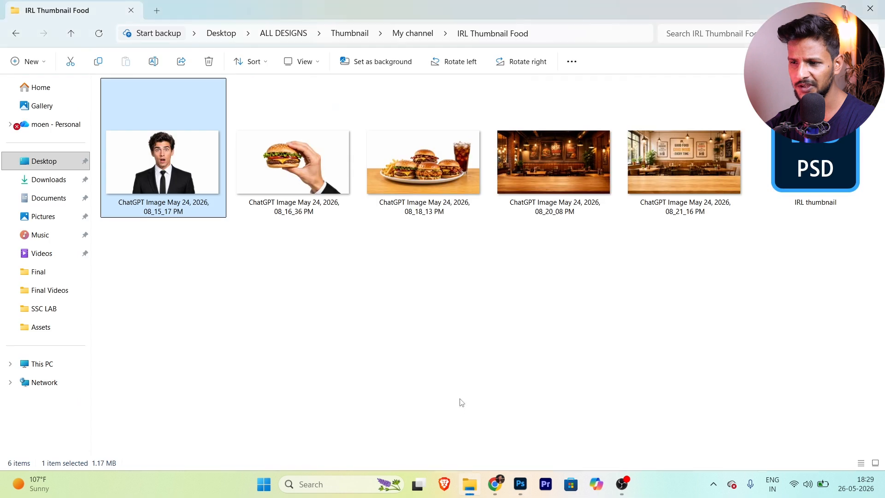
drag(424, 175, 607, 132)
key(Return)
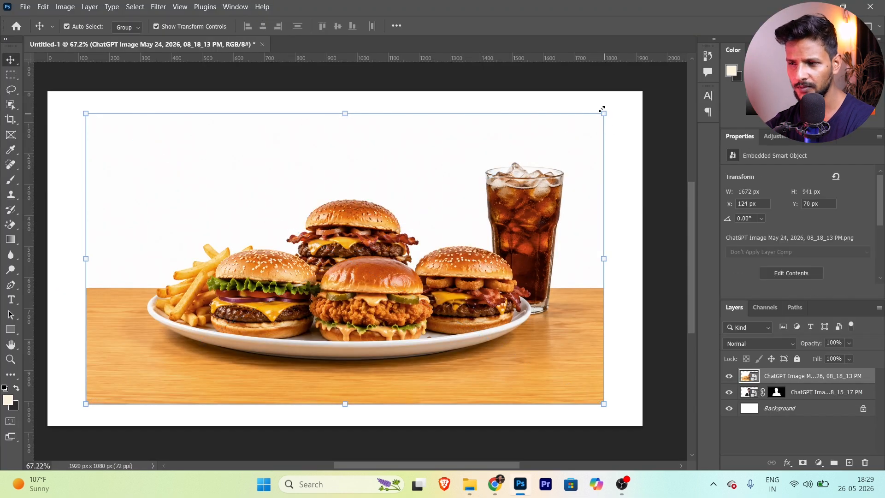
- Scale the burger picture to about 51% and position it in front of the man's chest, at about X 489, Y 572 px
drag(608, 108, 349, 256)
drag(278, 302, 394, 331)
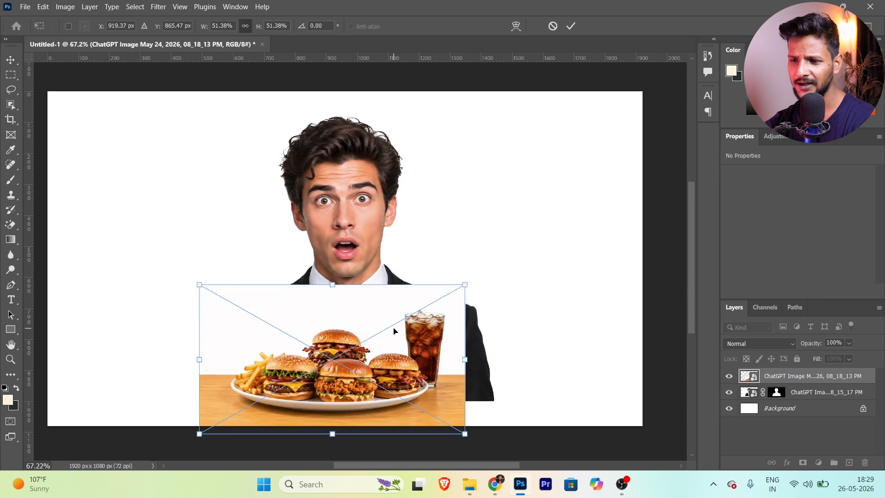
key(Return)
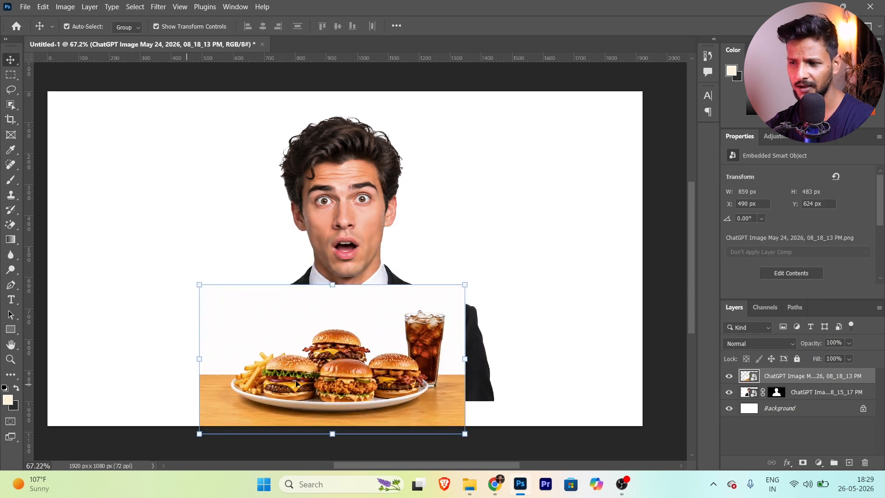
drag(427, 396, 438, 370)
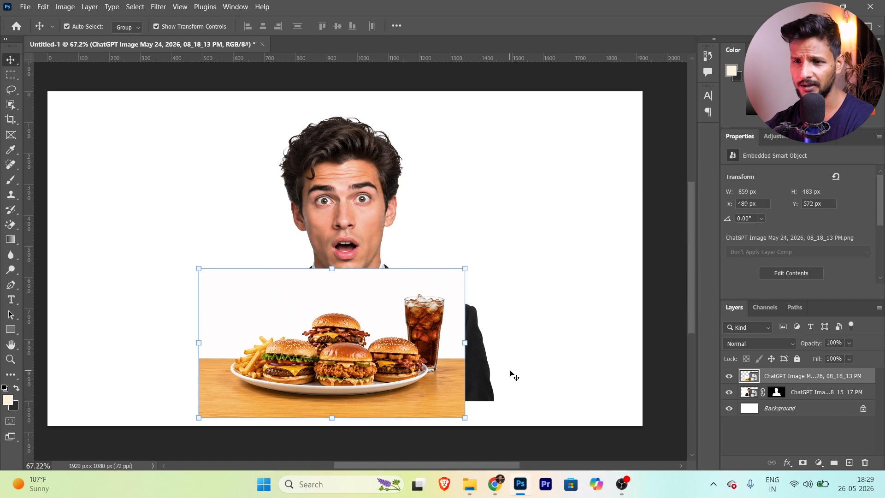
- Select the burgers, fries, drink and wooden table, and mask out the white background of the burger picture
click(10, 105)
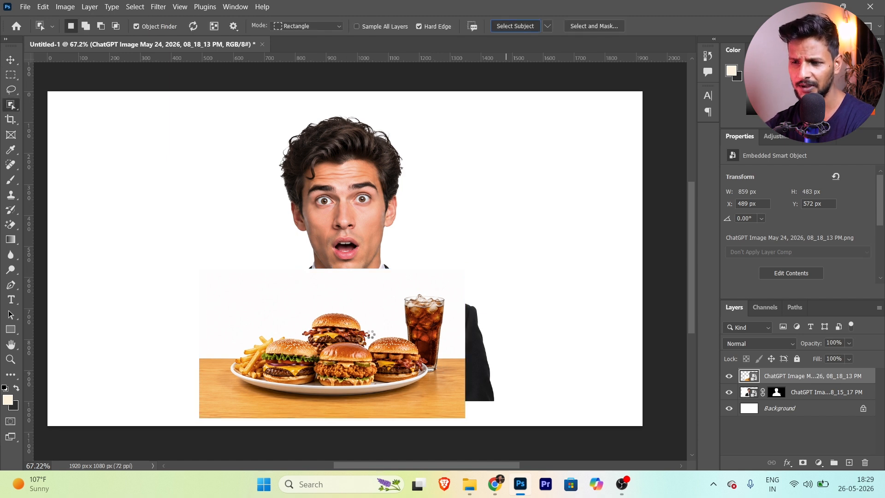
scroll(372, 332, up, 5)
shift+click(459, 327)
shift+click(497, 397)
scroll(240, 387, up, 3)
scroll(240, 387, down, 3)
key(l)
drag(99, 304, 428, 364)
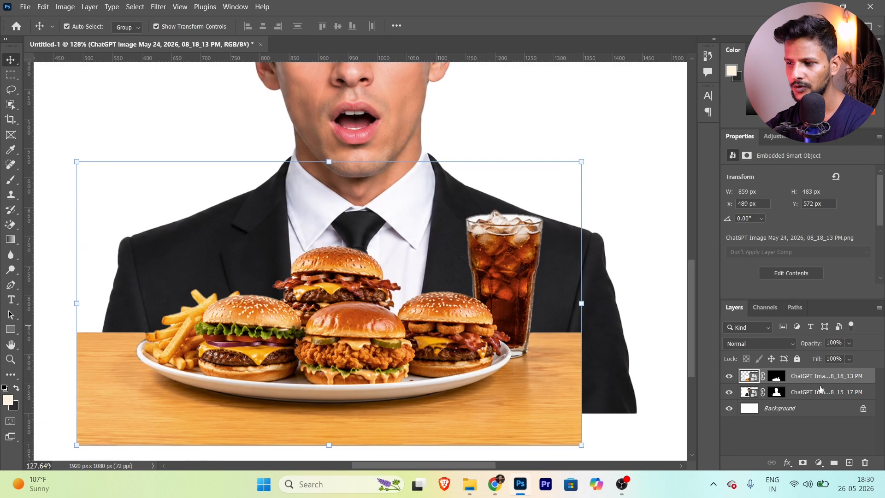
- Convert the masked burger layer to a new smart object and open its contents for editing
right_click(812, 380)
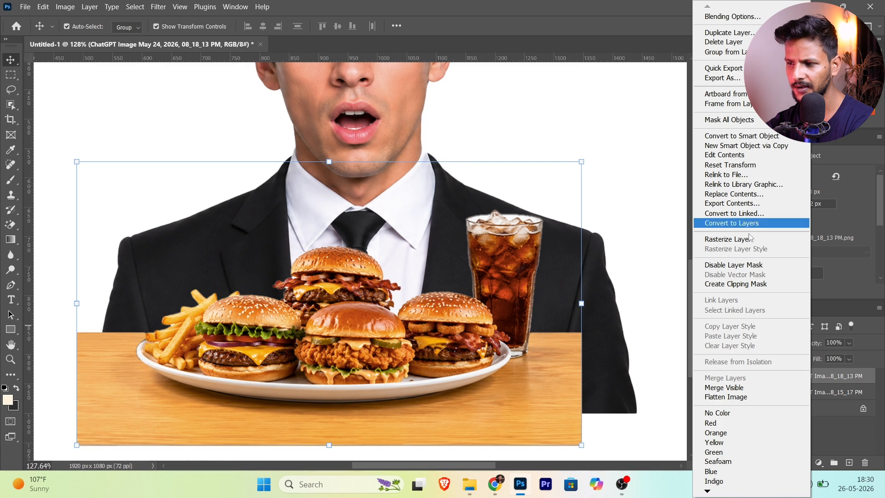
click(742, 136)
double_click(748, 376)
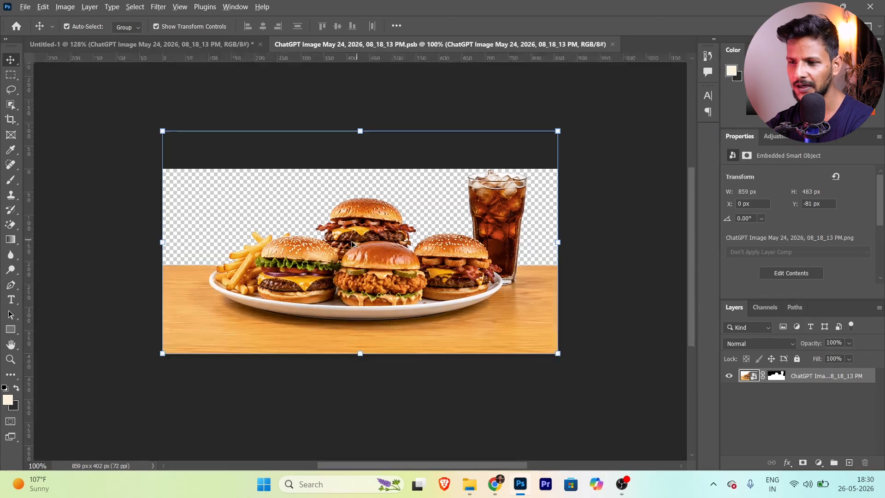
- Widen the smart object's canvas evenly on both sides to about 1991 px with the Crop tool
scroll(575, 250, down, 3)
key(c)
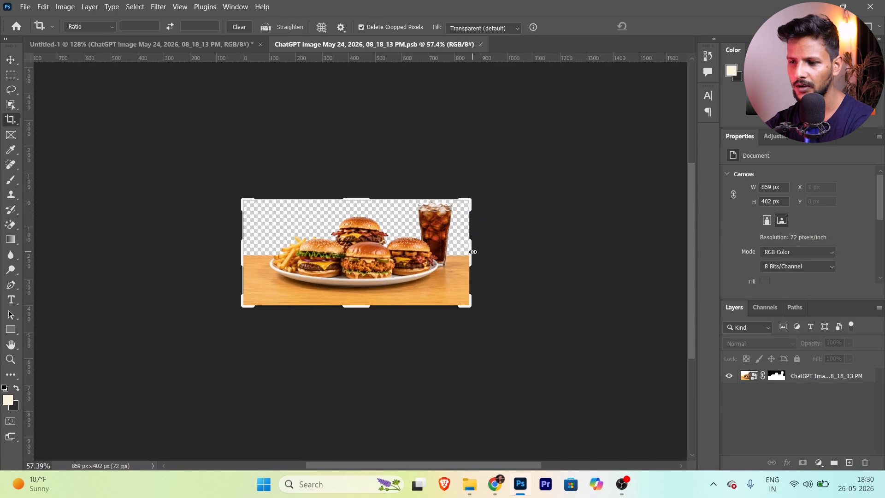
drag(473, 252, 622, 246)
key(Return)
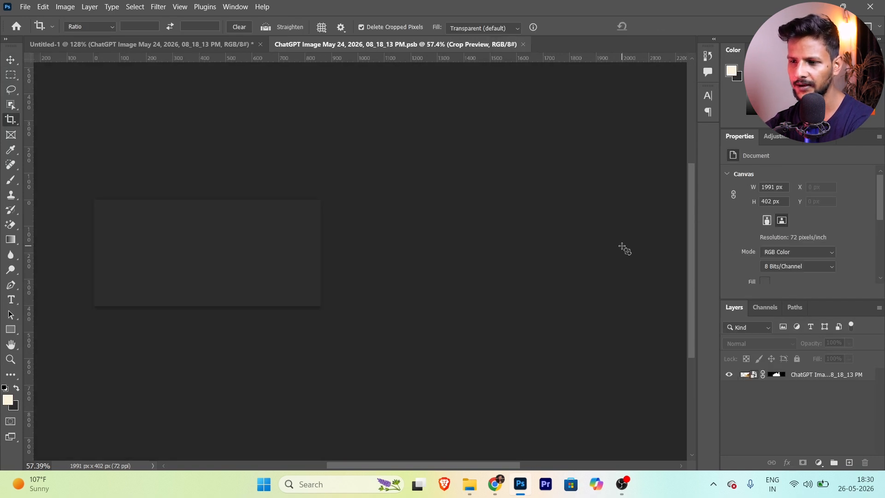
- Make the burger layer active and choose the Rectangular Marquee tool
click(10, 60)
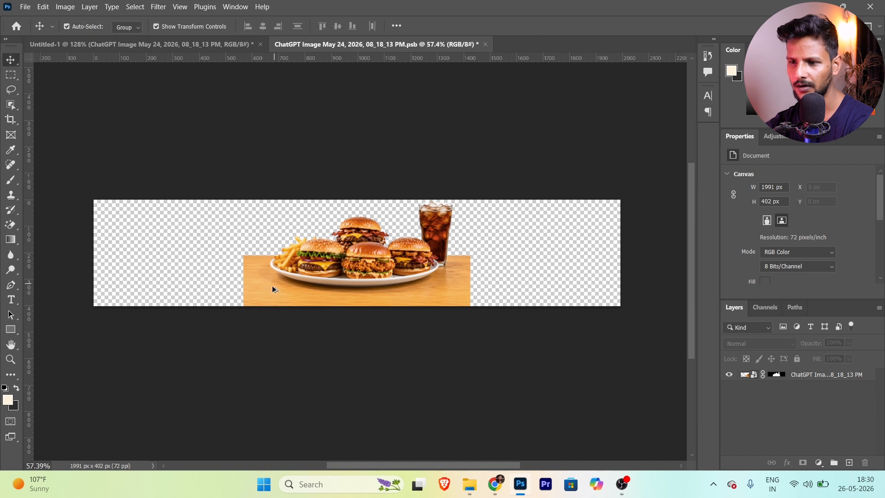
scroll(261, 280, up, 3)
click(327, 283)
scroll(286, 278, up, 3)
click(6, 78)
drag(260, 198, 358, 329)
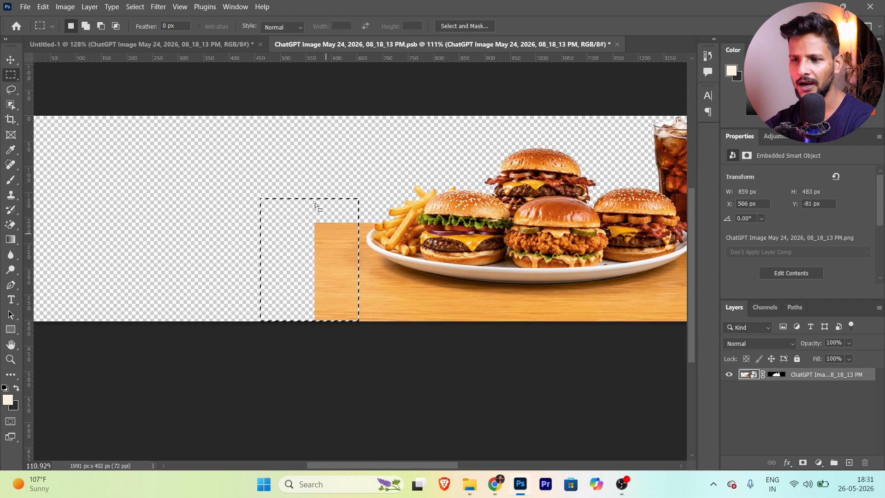
click(302, 237)
drag(302, 216, 359, 322)
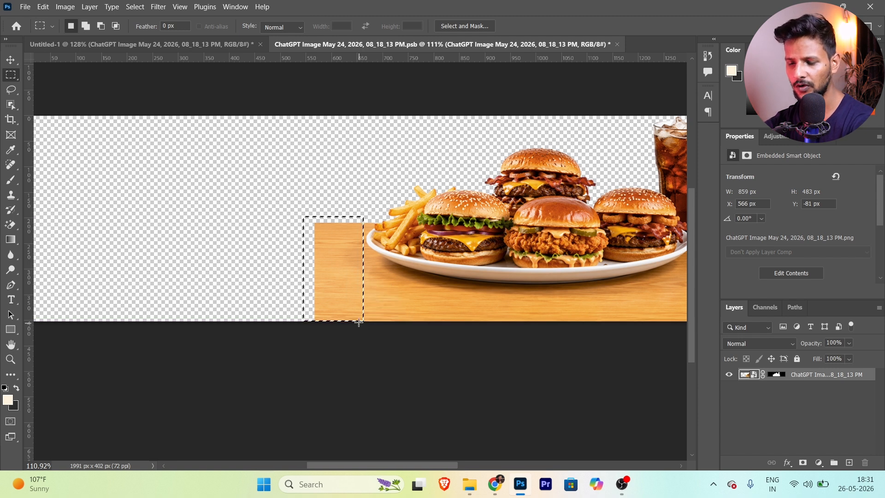
key(ctrl+j)
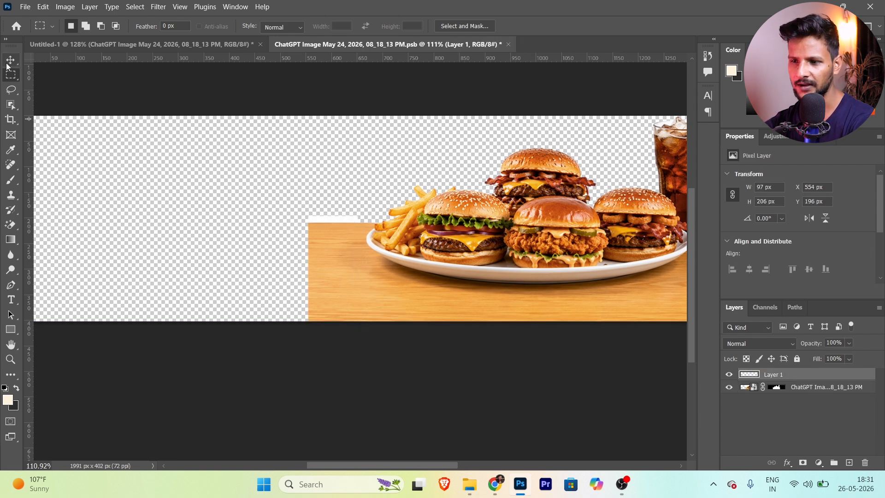
key(ctrl+z)
- Copy the bare table strip left of the fries, about 99 x 192 px, to a new layer
scroll(338, 274, up, 3)
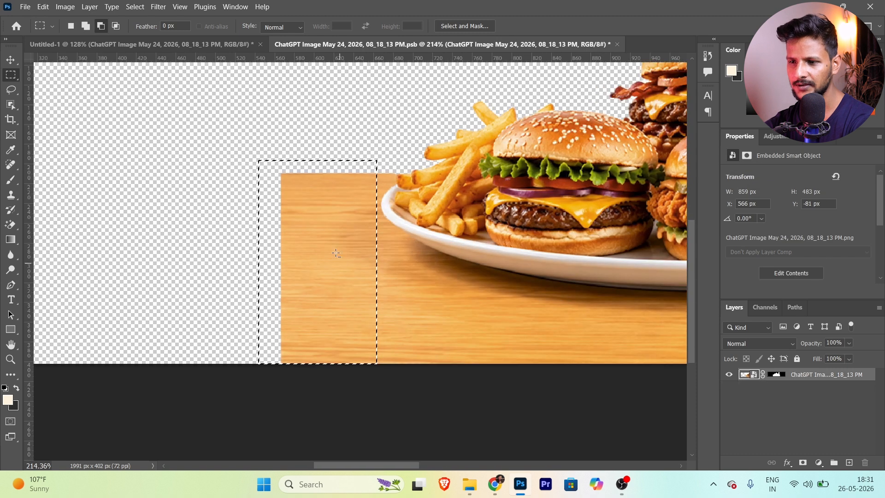
drag(280, 174, 377, 374)
key(ctrl+j)
key(v)
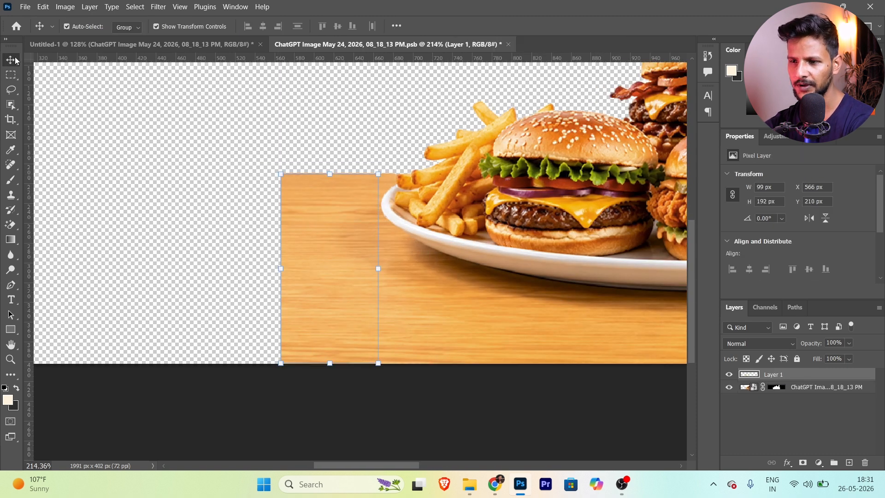
- Move the copied table strip to the left of the original table and stretch it to about 343 px wide
scroll(338, 271, down, 2)
drag(349, 254, 149, 266)
key(ctrl+t)
key(Return)
scroll(192, 290, down, 1)
key(Return)
scroll(144, 265, down, 1)
scroll(272, 265, up, 3)
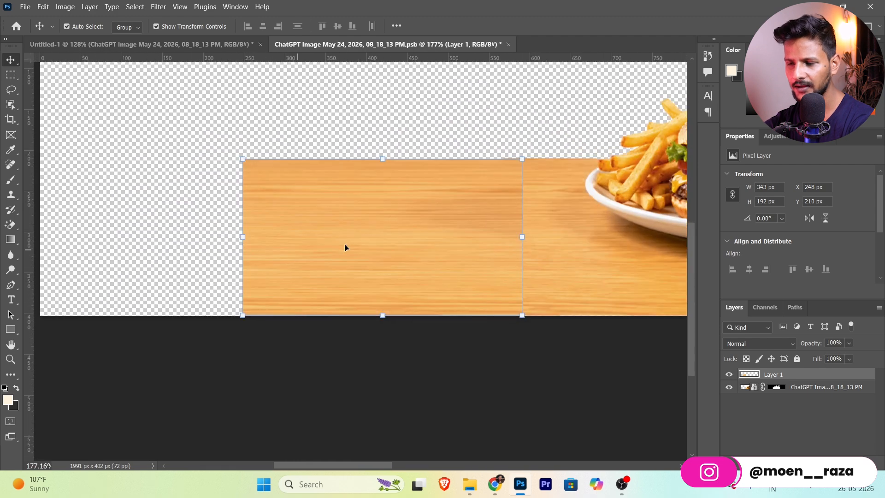
- Duplicate the stretched strip leftward past the canvas edge and shift both strips about 10 px right
scroll(411, 257, down, 1)
drag(411, 257, 243, 251)
drag(405, 229, 410, 227)
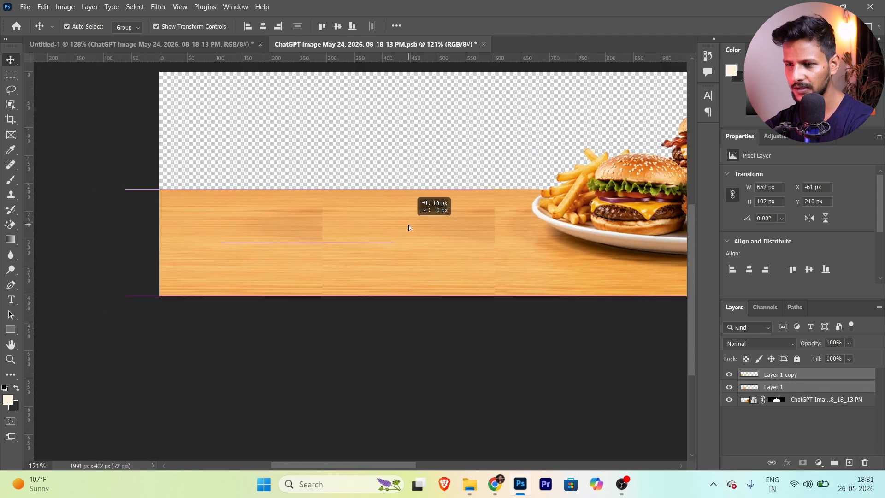
- Add a layer mask to the duplicated strip and paint black with a soft brush along its seam to blend it
scroll(297, 233, up, 2)
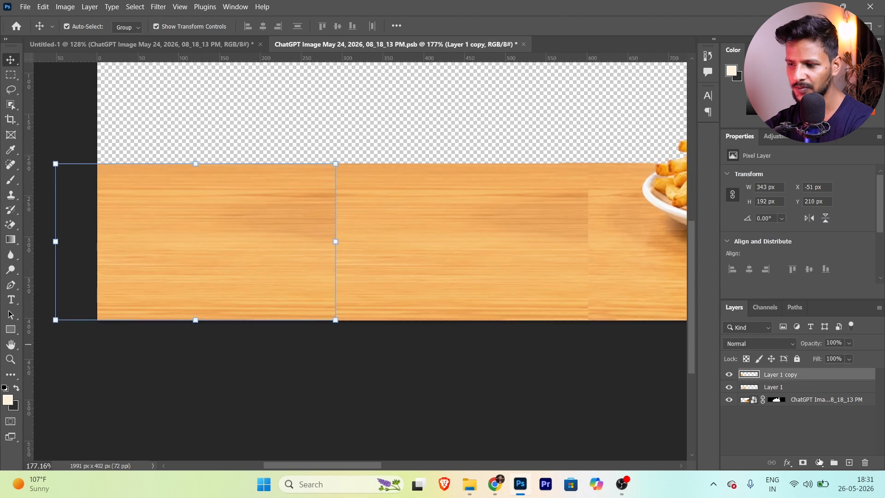
click(802, 463)
click(11, 180)
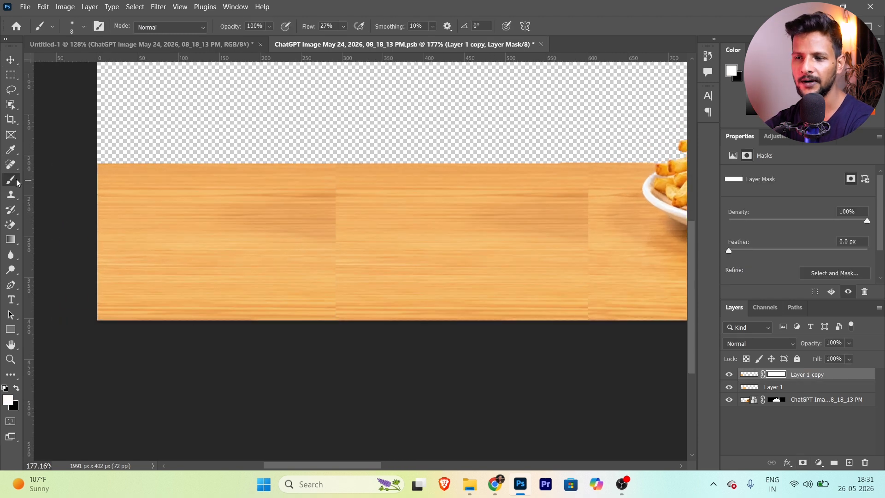
drag(322, 202, 372, 207)
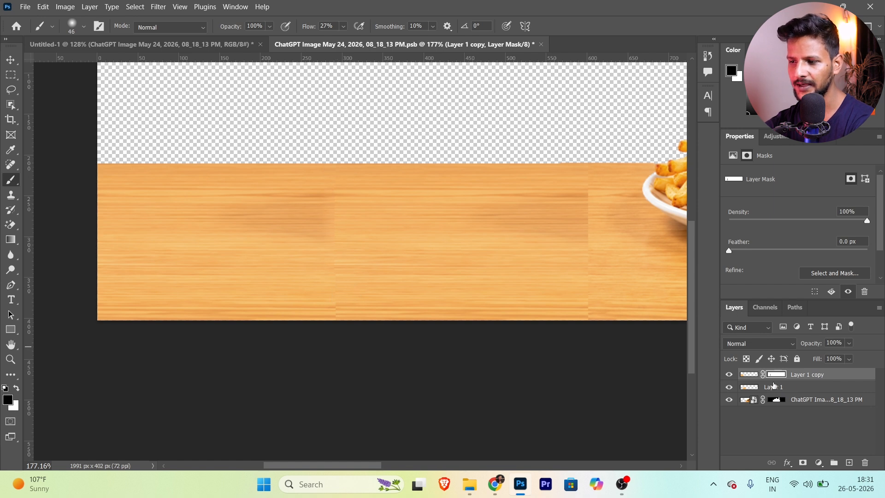
- Add a layer mask to the first table strip, Layer 1, and brush black along its seam with the original table
click(750, 375)
click(799, 391)
click(802, 462)
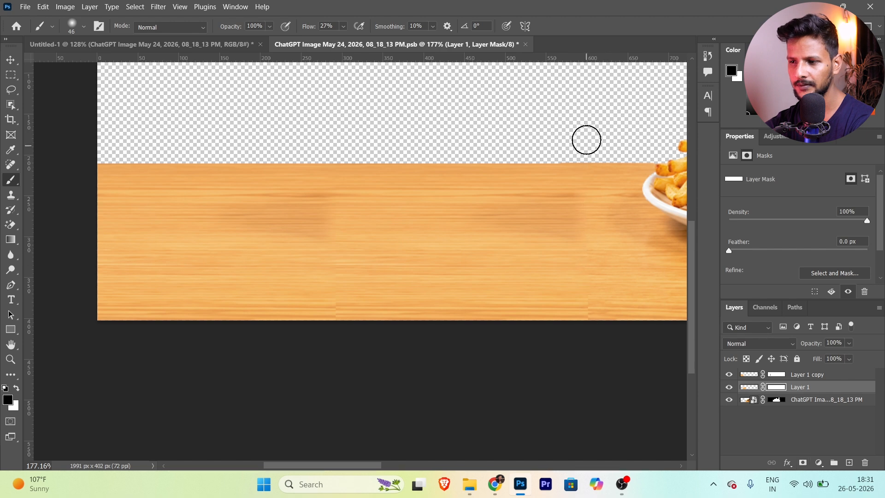
click(10, 59)
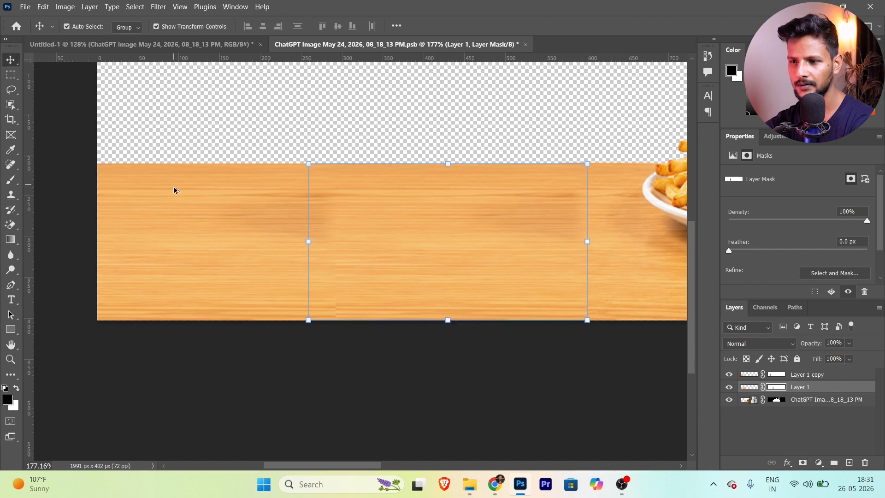
scroll(172, 188, down, 12)
click(243, 272)
scroll(456, 152, up, 5)
scroll(359, 182, down, 2)
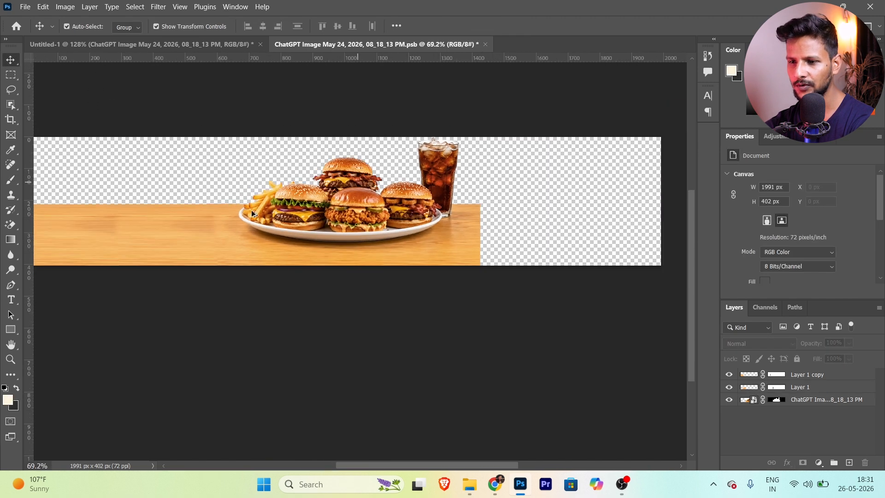
- Duplicate the masked table strips to the right of the plate so the table reaches the canvas's right edge
click(145, 244)
drag(79, 225, 526, 192)
click(506, 307)
scroll(517, 231, up, 4)
scroll(521, 232, up, 3)
- Paint black on the mask of the duplicated strip beside the drink to blend its seam with the original table
click(516, 233)
click(780, 377)
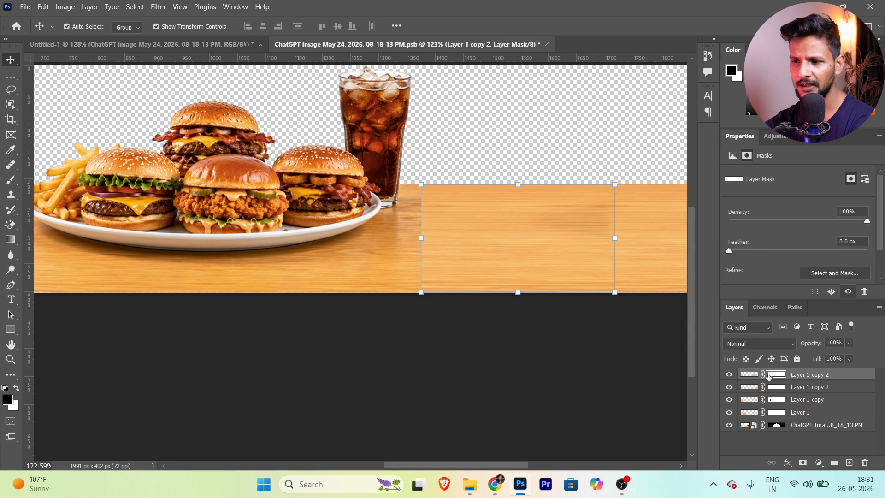
click(10, 180)
drag(419, 187, 420, 286)
key(v)
scroll(408, 306, down, 9)
click(408, 306)
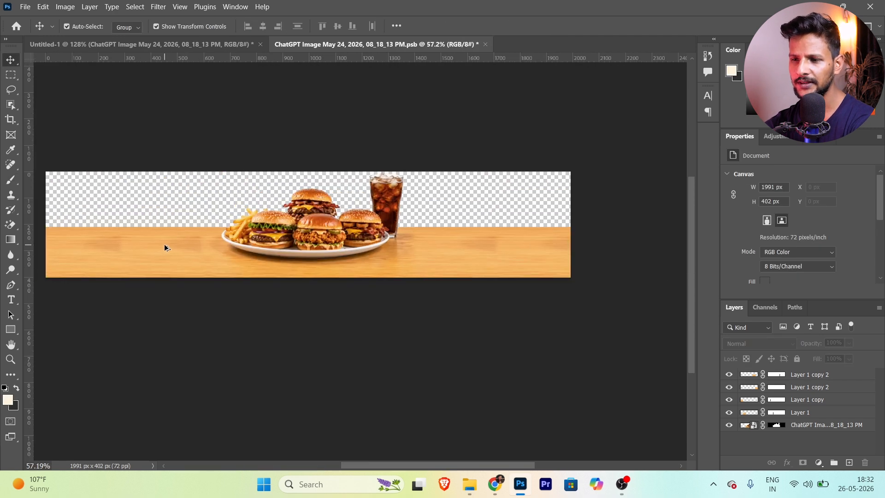
- Save the extended table smart object and close it to return to the thumbnail document
key(ctrl+s)
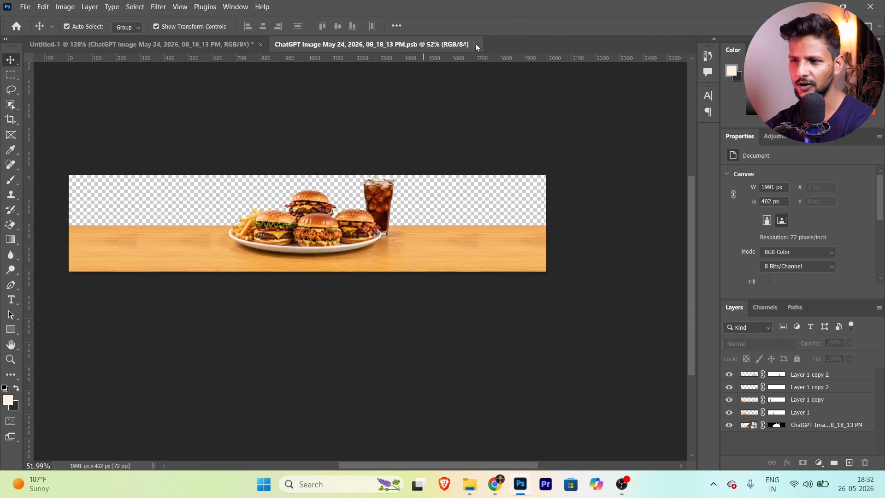
click(476, 45)
scroll(438, 267, down, 10)
- Scale the burger table to about 1931 x 390 px and position it across the bottom of the canvas
drag(468, 283, 469, 294)
drag(529, 235, 518, 238)
drag(494, 279, 499, 281)
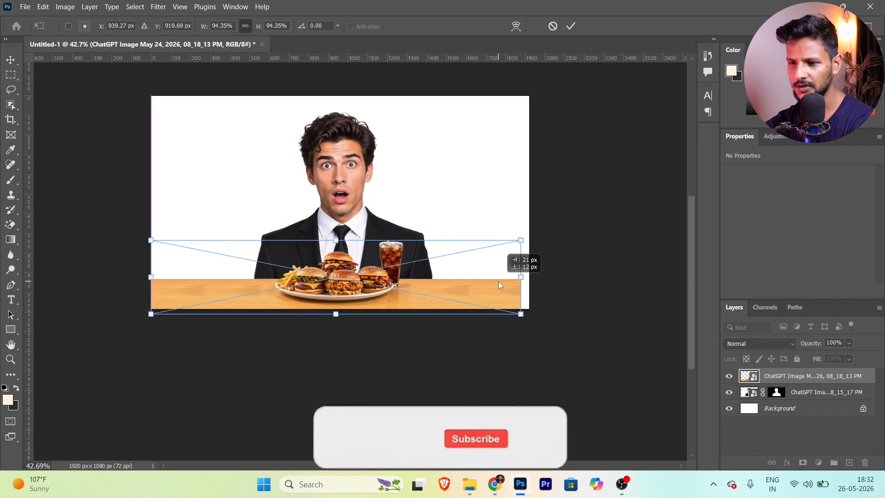
drag(521, 313, 530, 332)
mouse_move(494, 296)
mouse_down()
mouse_move(495, 306)
mouse_move(489, 299)
mouse_up()
key(Return)
scroll(342, 284, up, 5)
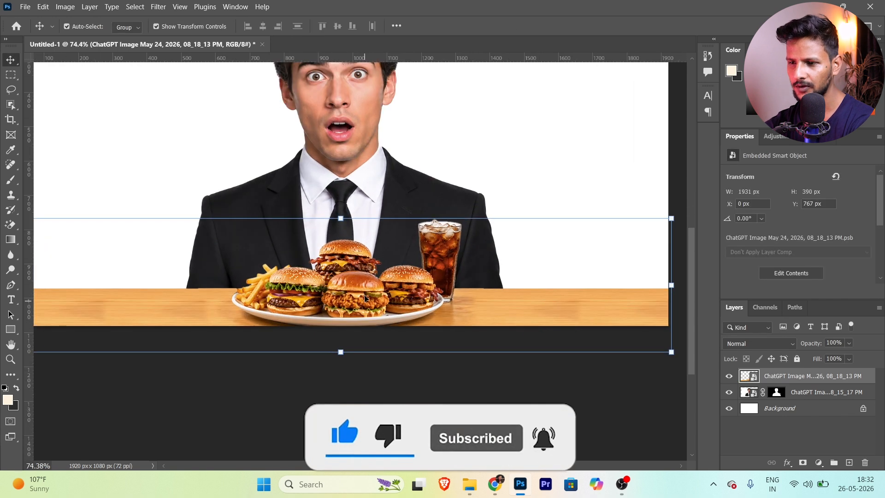
- Enlarge the burger table to about 116.36% so the food fills more of the foreground
key(ctrl+t)
drag(341, 218, 345, 209)
drag(344, 193, 345, 193)
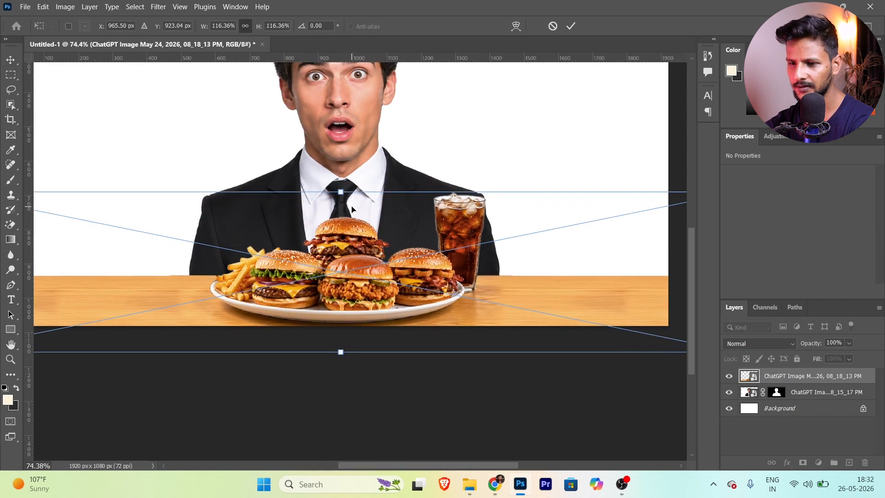
key(Return)
scroll(428, 296, down, 6)
click(455, 382)
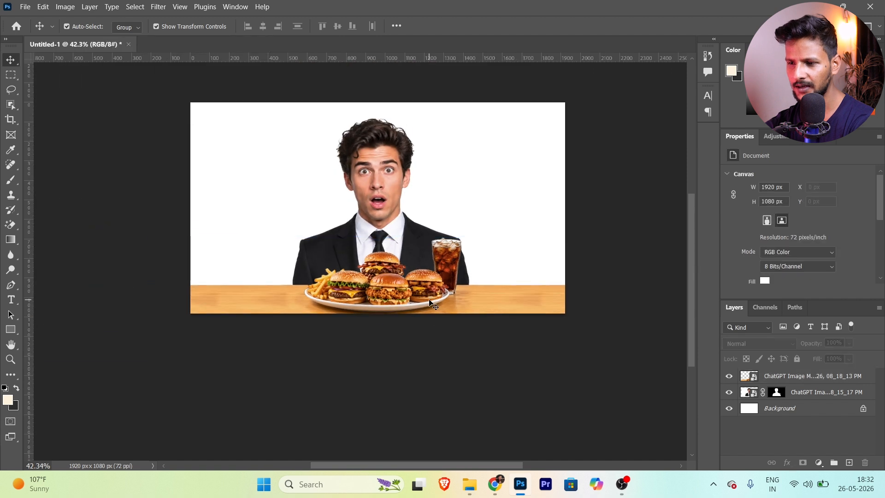
- Flip the burger table horizontally so the drink sits left of the burgers
scroll(432, 301, up, 6)
click(431, 300)
key(ctrl+t)
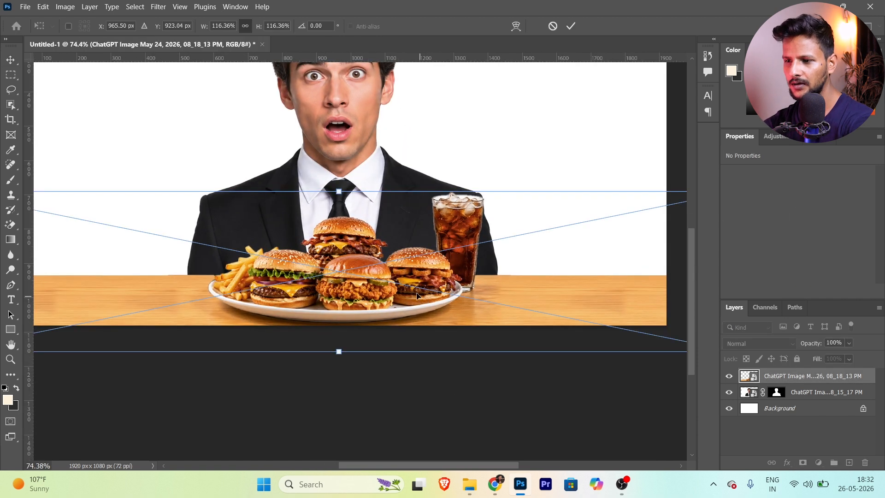
right_click(411, 289)
click(438, 268)
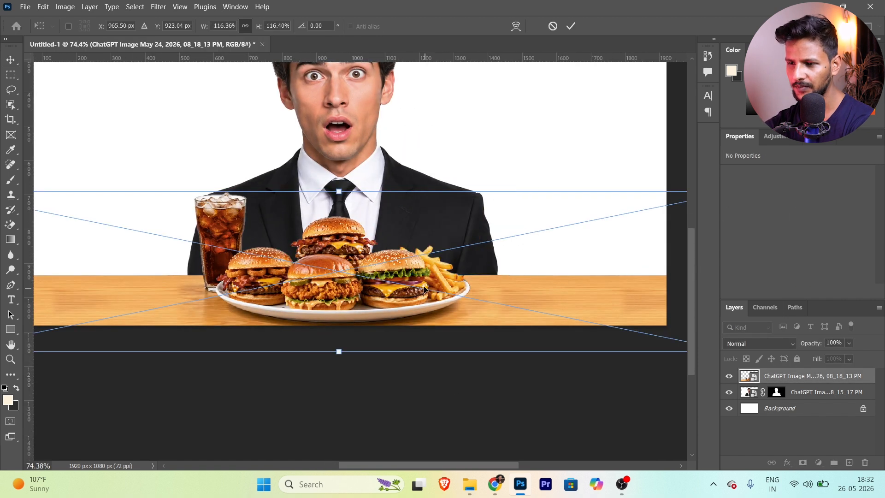
key(Return)
scroll(323, 236, down, 5)
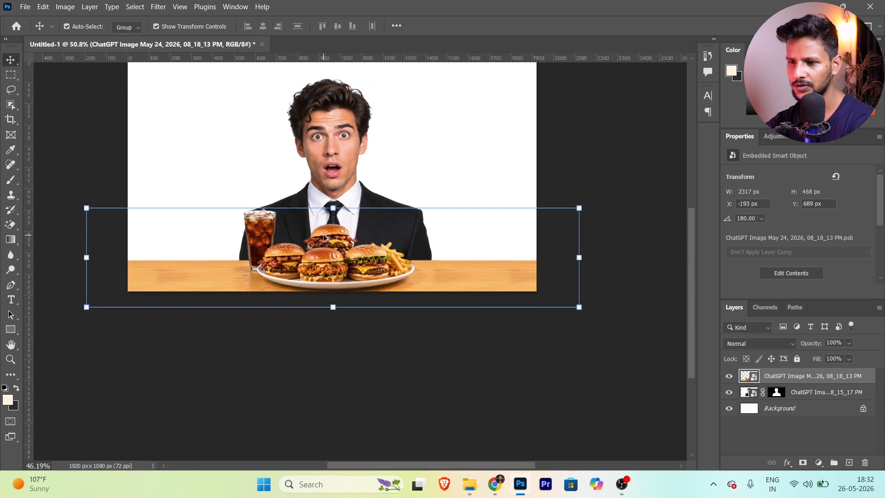
click(398, 334)
- Scale the man's layer to about 1785 x 1005 px
scroll(377, 217, up, 3)
scroll(394, 152, down, 4)
scroll(395, 149, up, 5)
scroll(322, 172, down, 4)
scroll(331, 168, up, 4)
click(341, 179)
drag(554, 116, 572, 107)
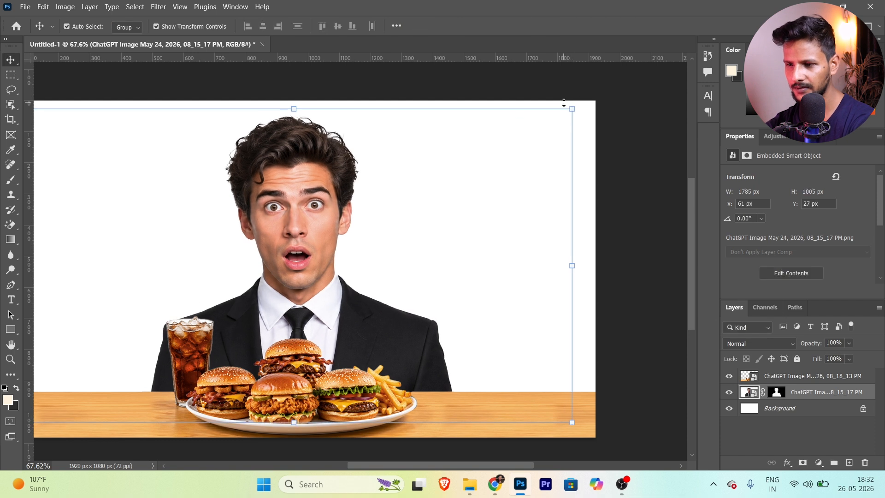
- Adjust the man's position slightly behind the burger table
scroll(282, 243, up, 2)
scroll(287, 219, up, 1)
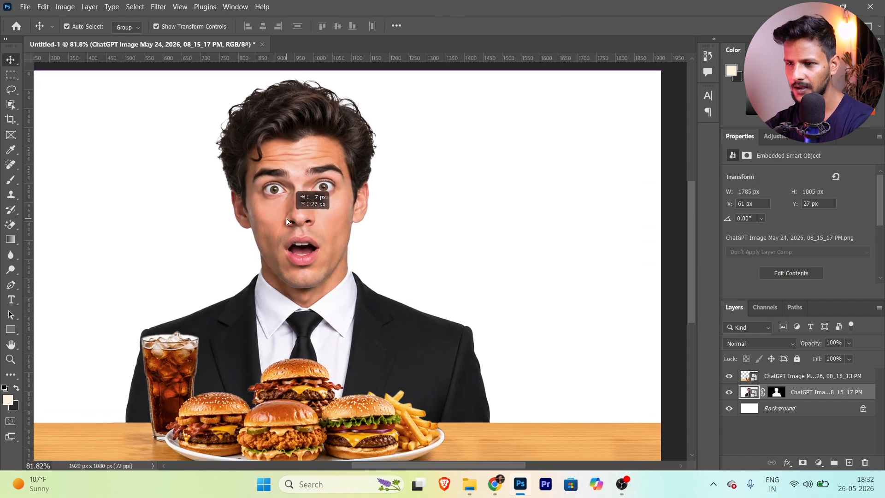
scroll(287, 220, down, 3)
click(545, 206)
scroll(351, 211, up, 2)
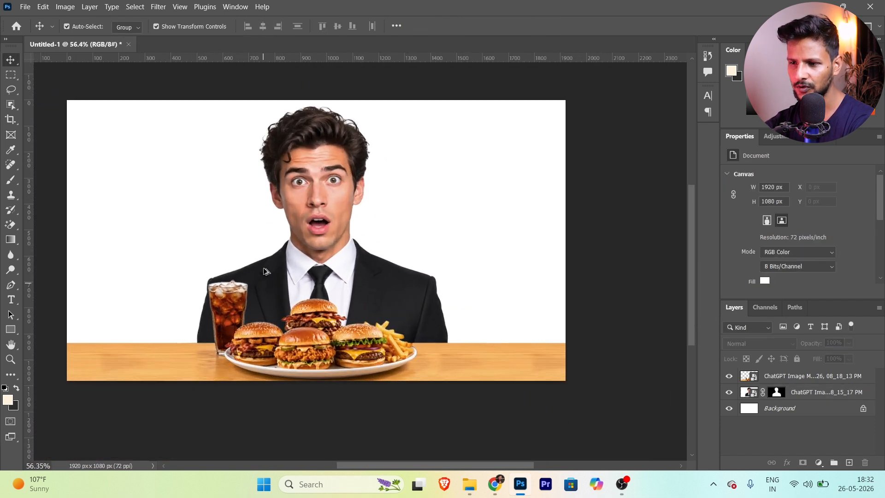
drag(341, 205, 342, 211)
scroll(398, 284, down, 3)
click(612, 270)
- Place the bright restaurant image 08_21_16 PM at about 1998 x 1124 px and move its layer below the man
click(469, 484)
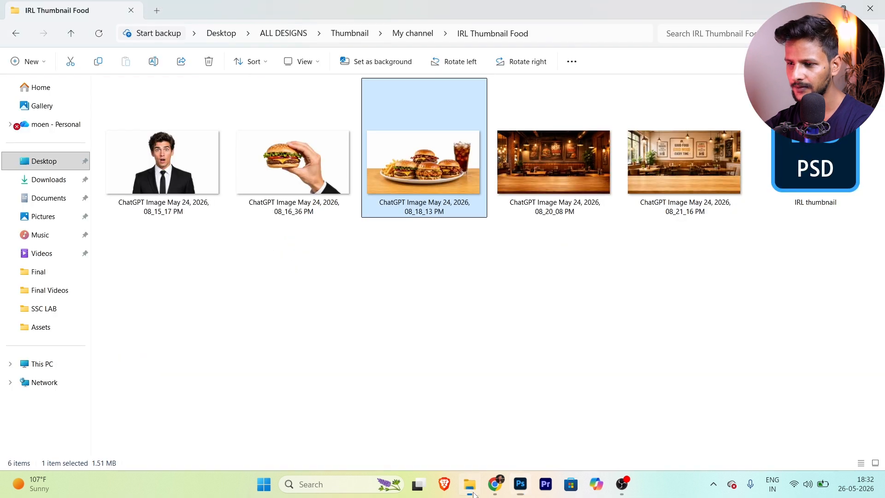
click(525, 294)
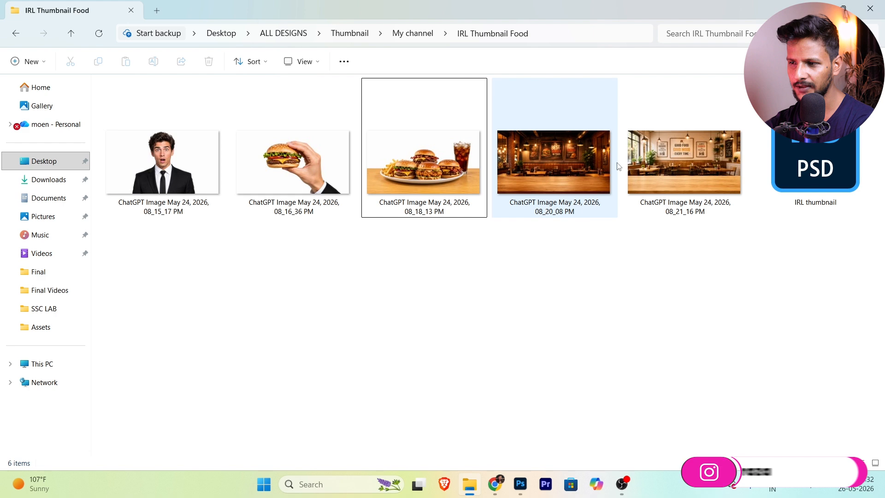
drag(729, 159, 470, 168)
drag(787, 383, 786, 416)
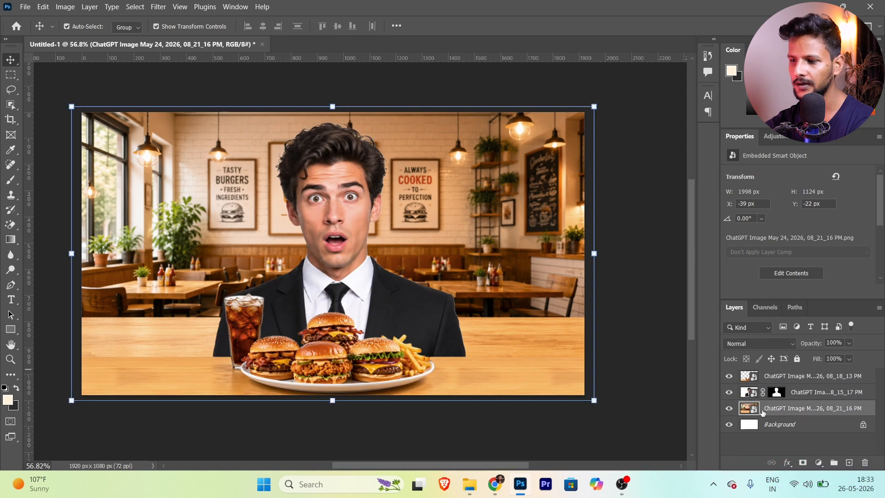
- Apply a Gaussian Blur with a 6.0 pixel radius to the restaurant background
click(158, 6)
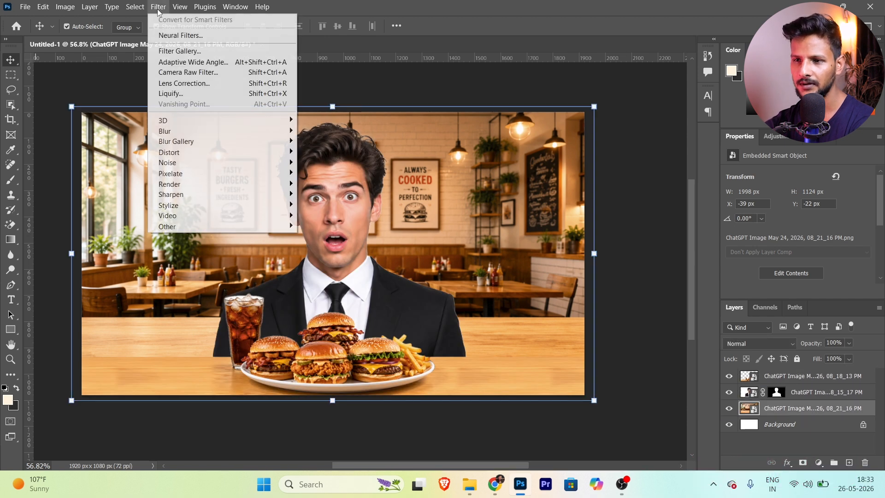
mouse_move(254, 131)
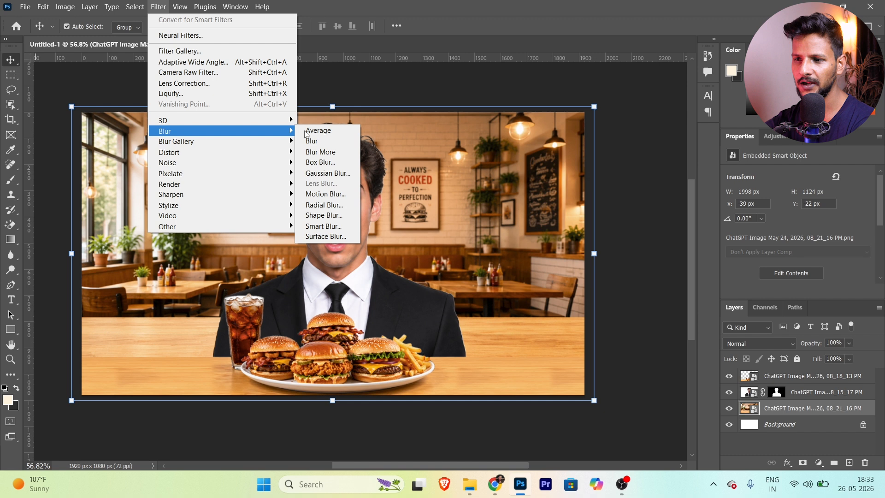
click(326, 174)
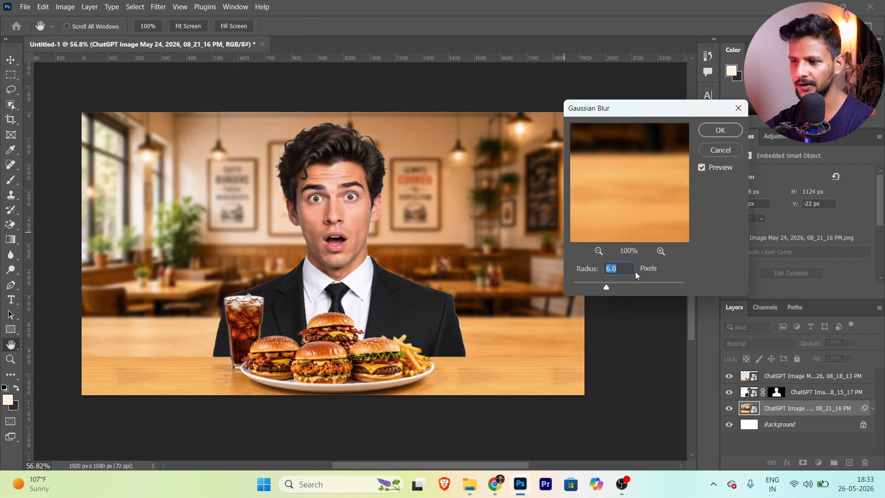
click(709, 134)
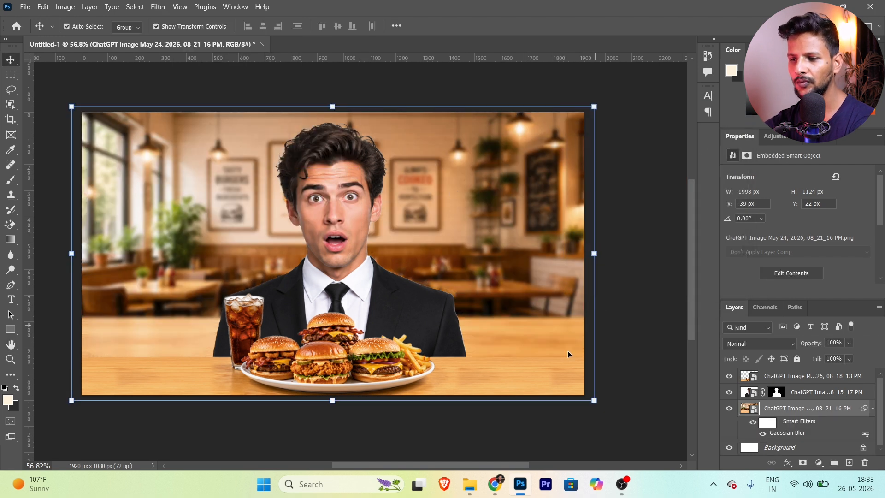
click(613, 316)
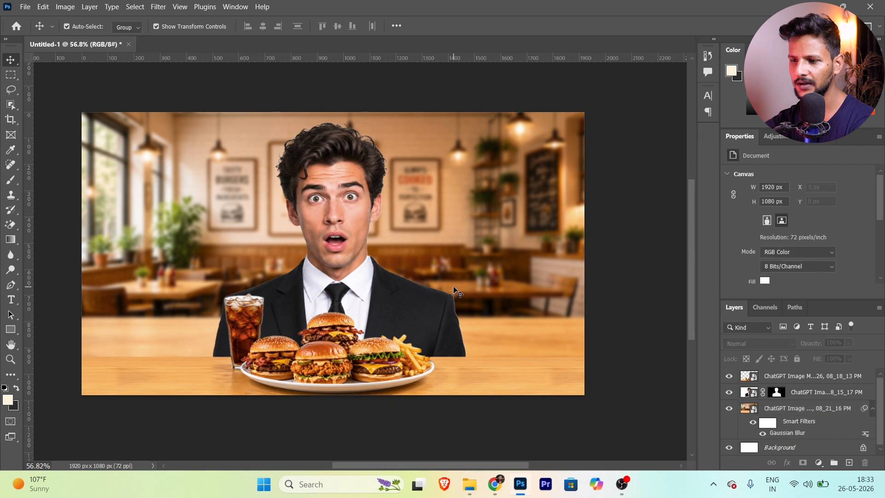
- Examine how the man and burger table sit against the blurred restaurant background
scroll(423, 273, down, 1)
scroll(409, 256, up, 2)
scroll(405, 231, down, 1)
scroll(429, 236, up, 1)
scroll(405, 233, down, 1)
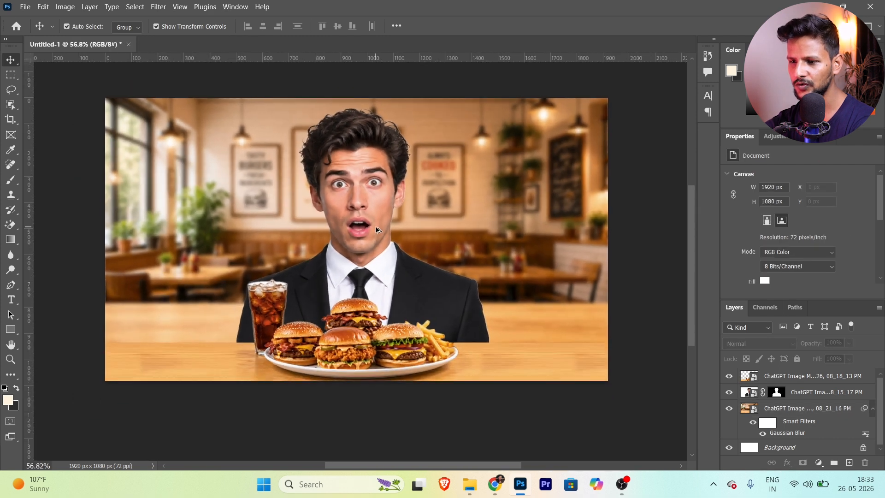
scroll(383, 249, up, 1)
click(514, 236)
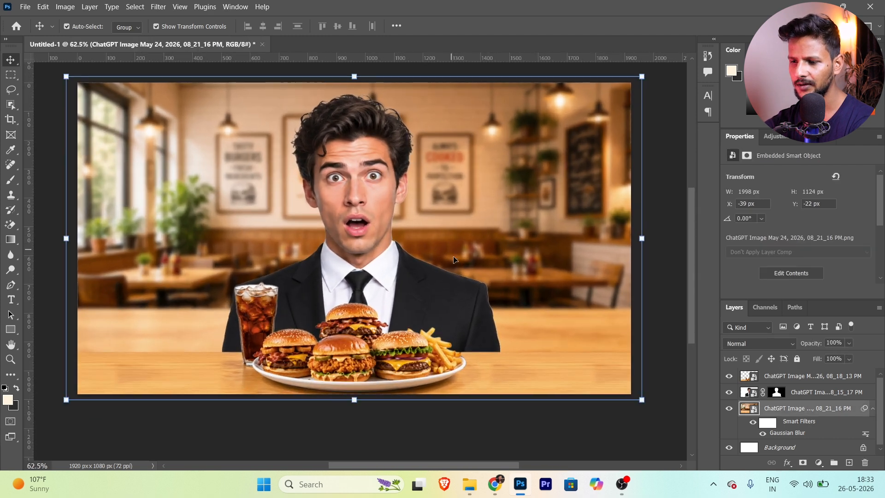
scroll(396, 275, down, 1)
scroll(607, 306, up, 1)
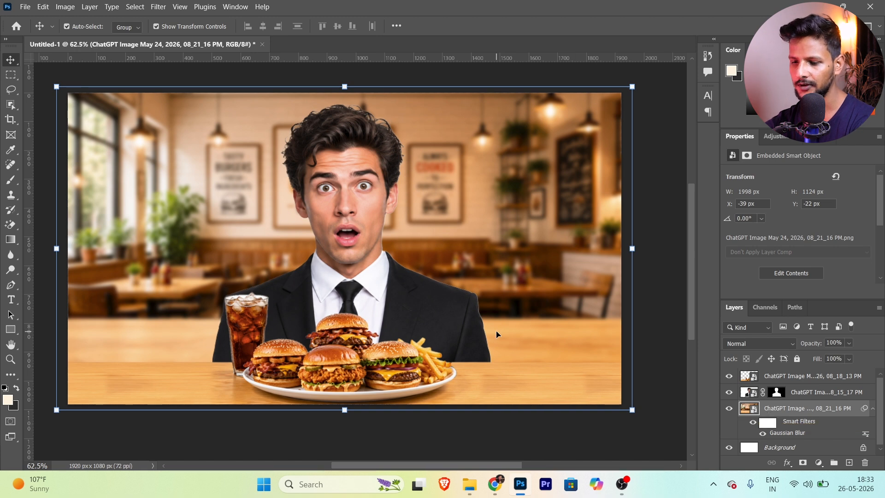
scroll(593, 280, down, 1)
scroll(640, 293, up, 1)
click(640, 293)
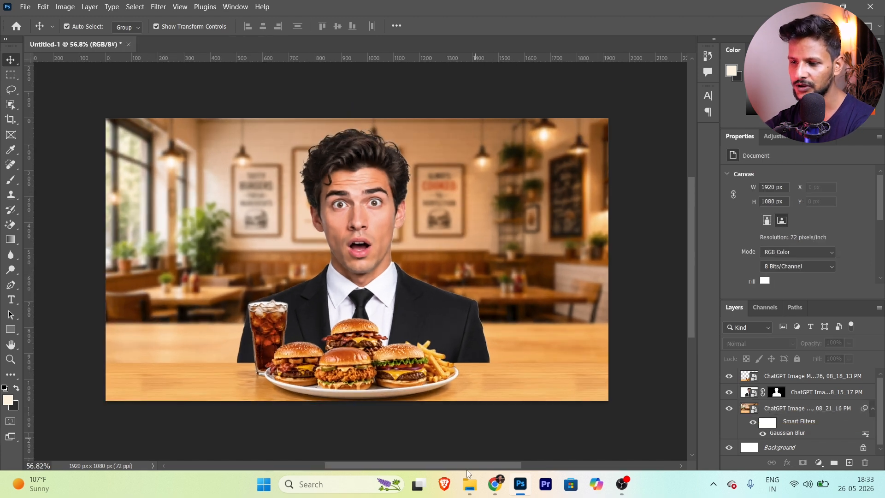
- Place the hand-holding-burger image 08_16_36 PM from the IRL Thumbnail Food folder into the thumbnail
click(468, 484)
drag(318, 174, 506, 330)
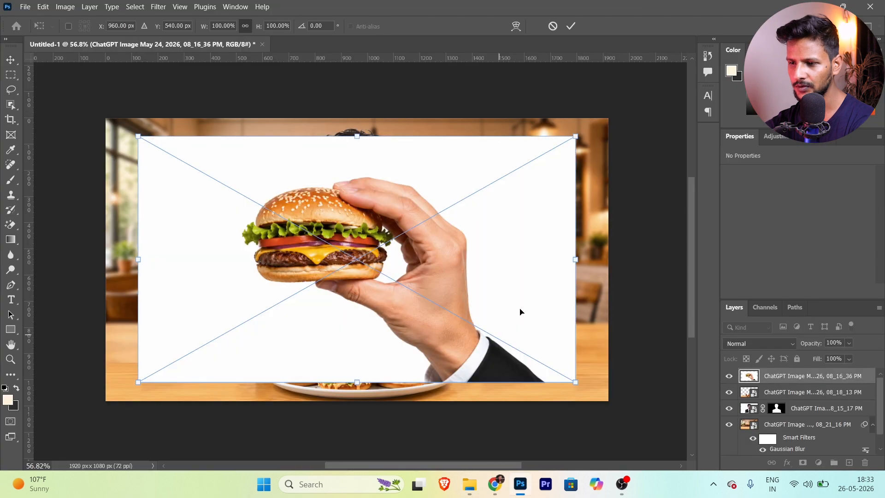
key(Return)
- Mask out the hand image's white background and move its layer between the burger table and the man
click(11, 104)
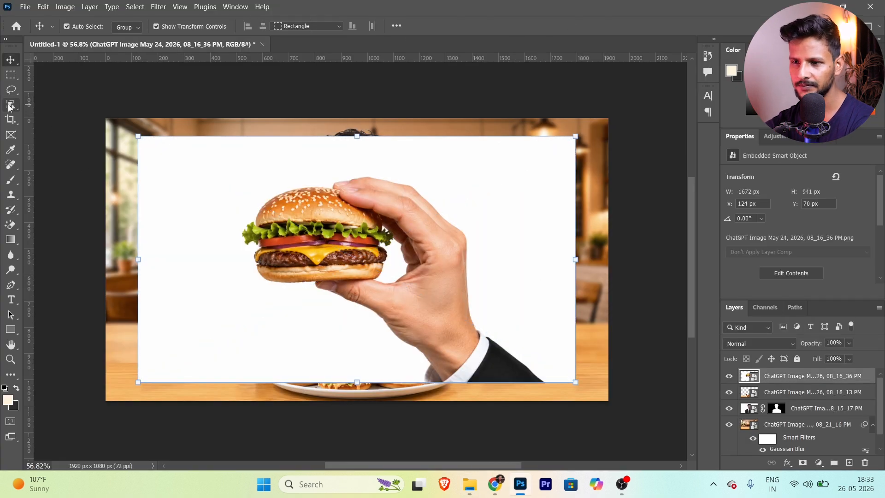
click(516, 27)
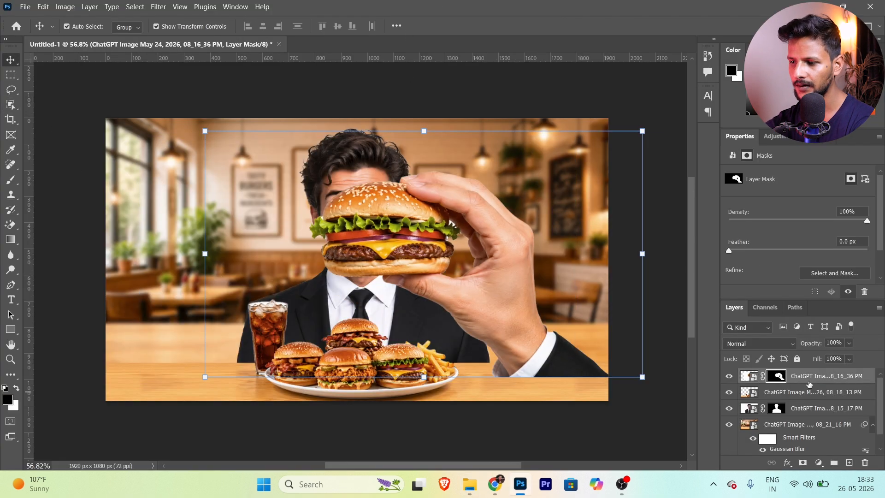
drag(809, 384, 803, 404)
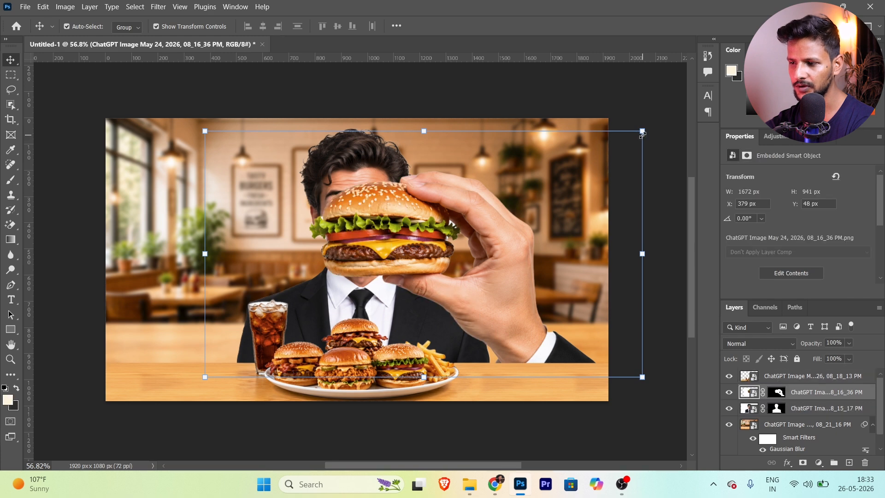
- Scale the hand with the burger to about 910 x 580 px, rotate it 5.30°, and place it beside the man's face
drag(643, 127, 539, 188)
drag(455, 238, 462, 271)
drag(557, 221, 560, 234)
mouse_move(474, 298)
mouse_down()
mouse_move(480, 305)
mouse_move(482, 296)
mouse_up()
key(Return)
- Move the hand down to about X 798 px, Y 380 px so its sleeve tucks behind the table
scroll(428, 259, up, 5)
scroll(426, 151, down, 1)
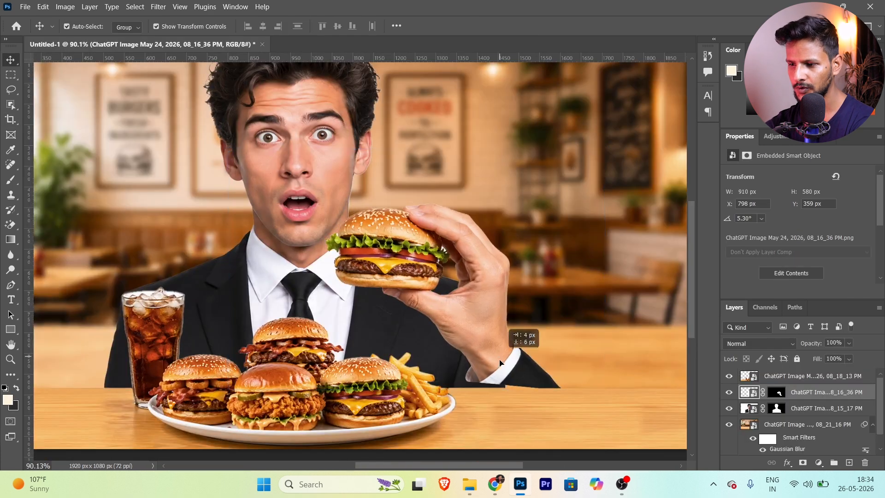
drag(493, 355, 495, 361)
scroll(408, 348, down, 8)
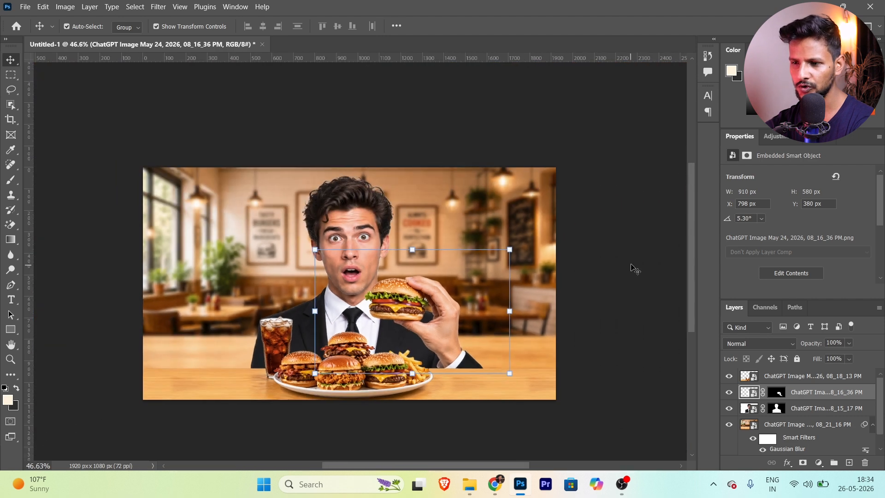
click(631, 266)
scroll(411, 297, up, 2)
scroll(396, 290, down, 3)
scroll(369, 281, up, 4)
scroll(346, 273, down, 2)
scroll(346, 273, up, 2)
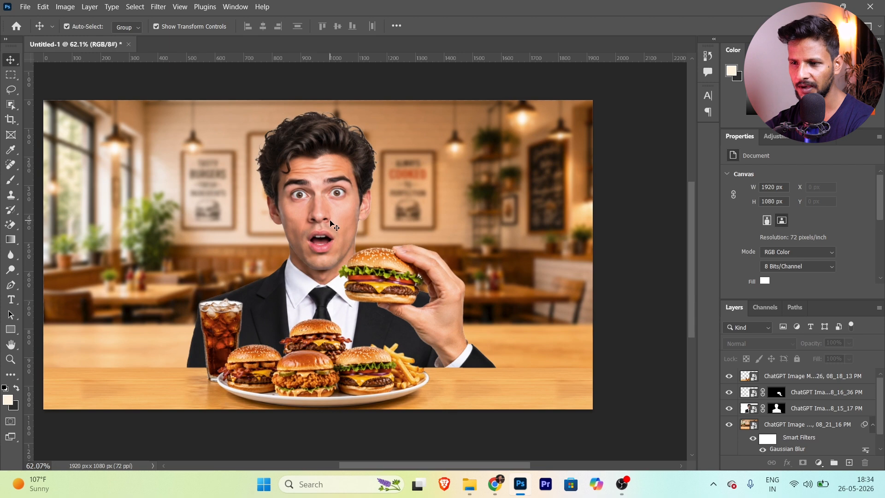
- Duplicate the surprised man's layer and rasterize the copy so it can be retouched with the Dodge tool
click(331, 223)
scroll(318, 212, up, 4)
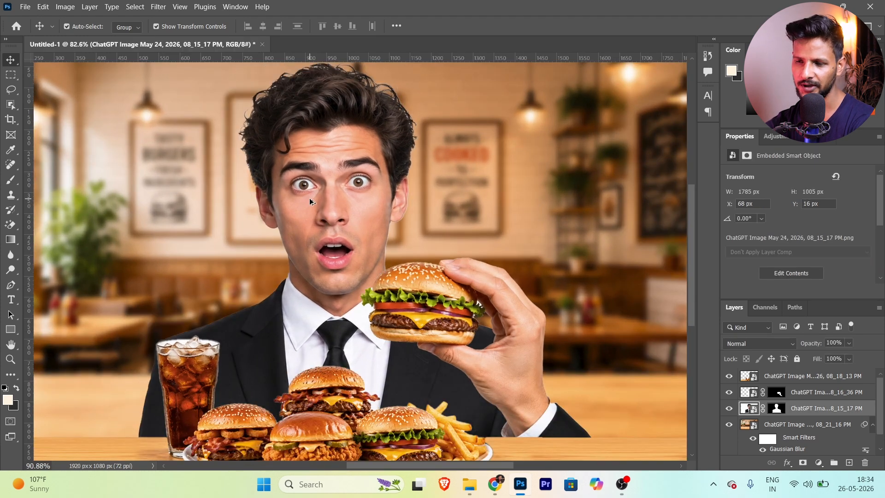
scroll(324, 209, up, 4)
scroll(335, 265, down, 4)
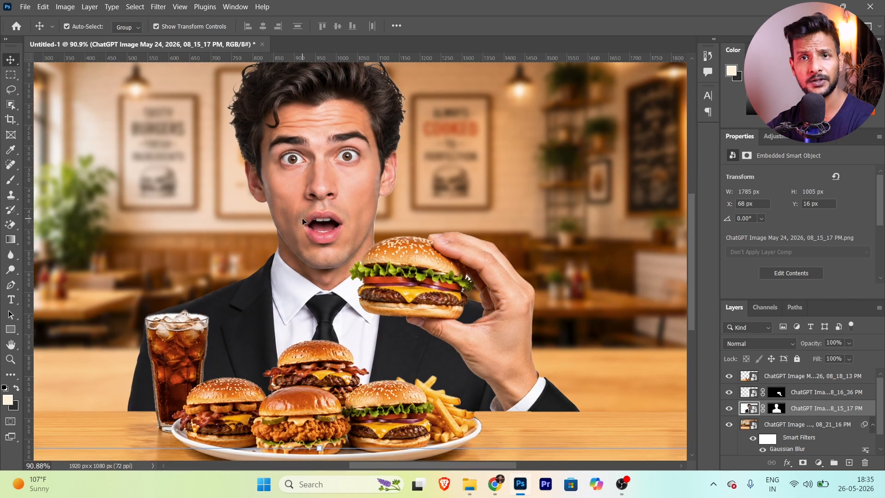
scroll(302, 218, up, 4)
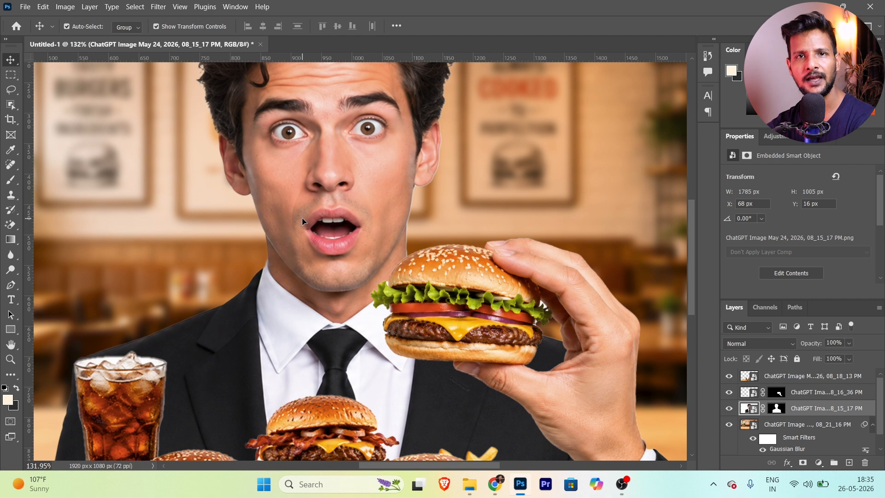
scroll(302, 218, down, 3)
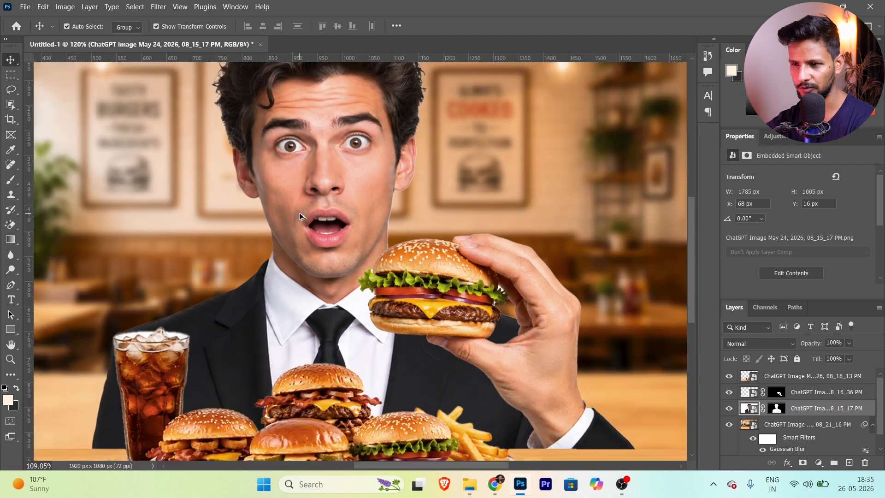
key(ctrl+0)
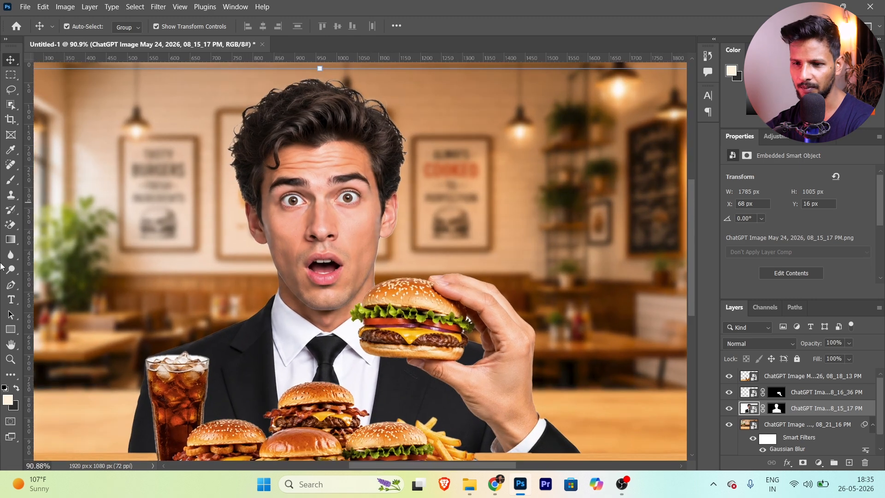
right_click(15, 269)
click(35, 270)
scroll(314, 215, up, 3)
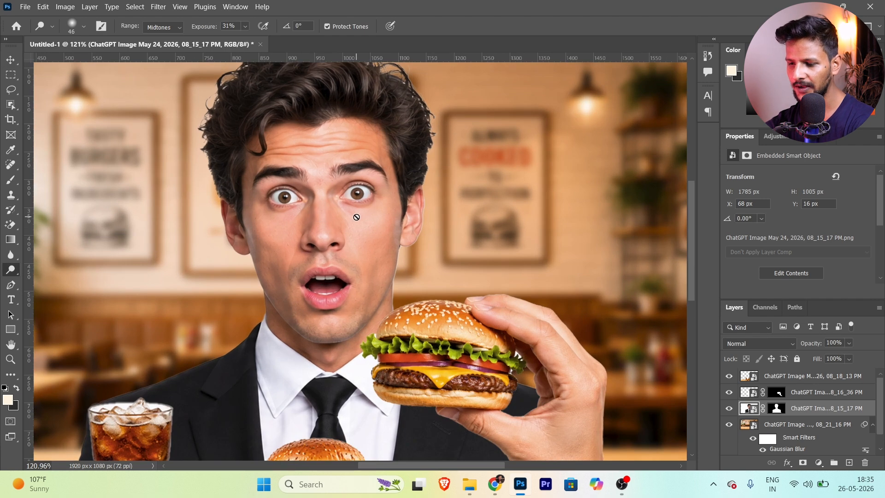
key(ctrl+j)
click(339, 202)
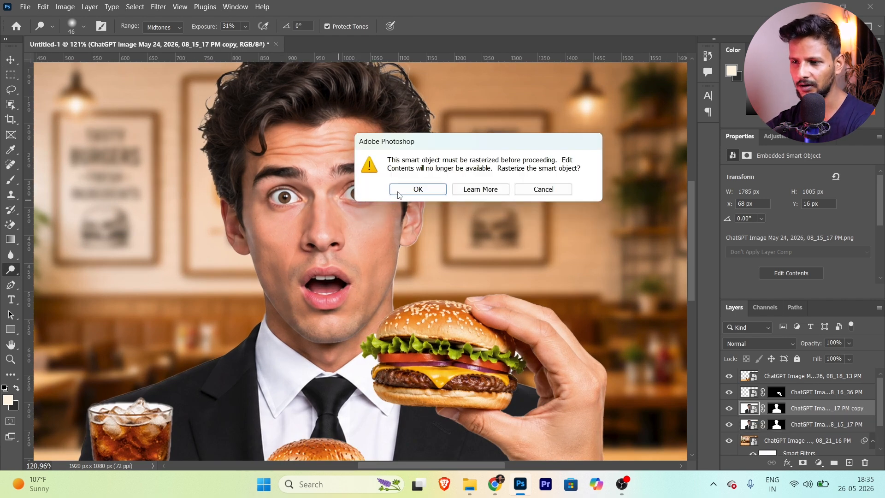
click(418, 192)
- Dodge the man's cheek on the burger side using Midtones at 31% exposure, reducing the brush size to 33
scroll(350, 214, up, 6)
drag(402, 218, 392, 265)
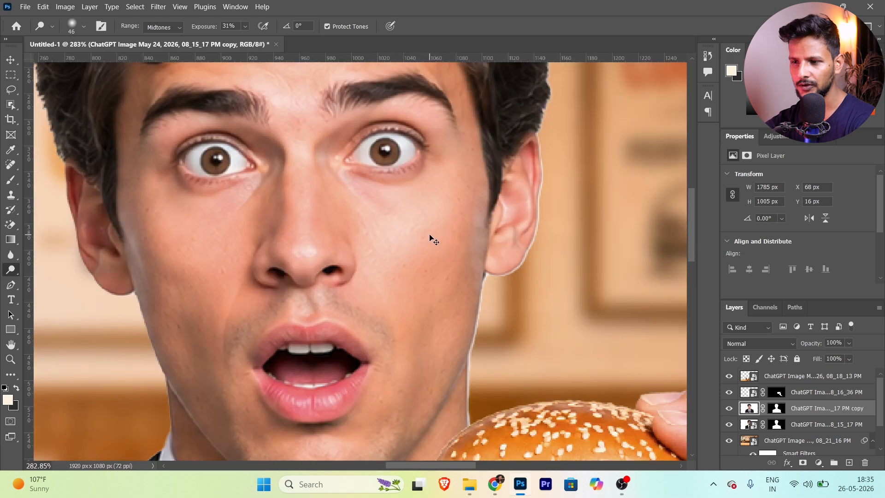
scroll(420, 225, up, 1)
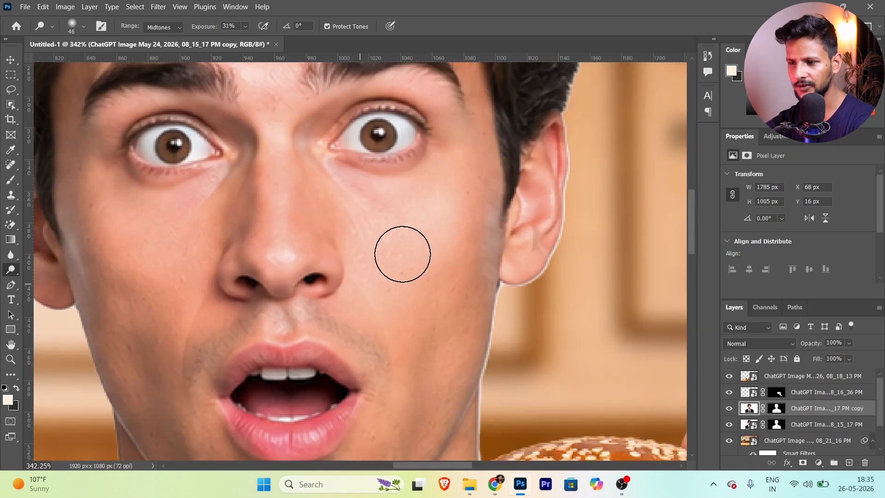
drag(429, 270, 418, 269)
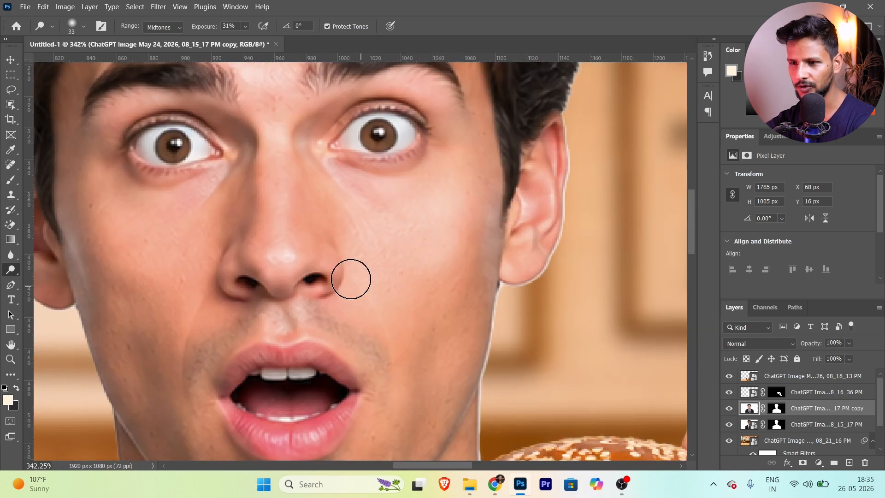
scroll(433, 252, down, 1)
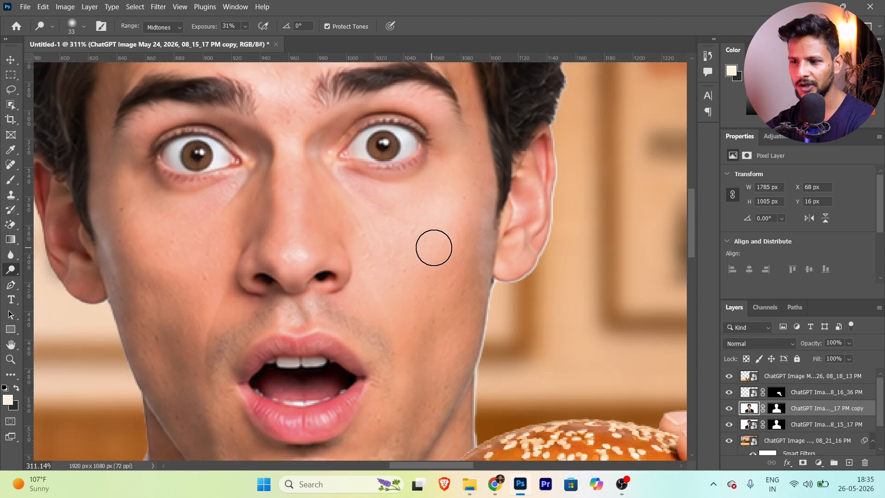
scroll(348, 230, down, 7)
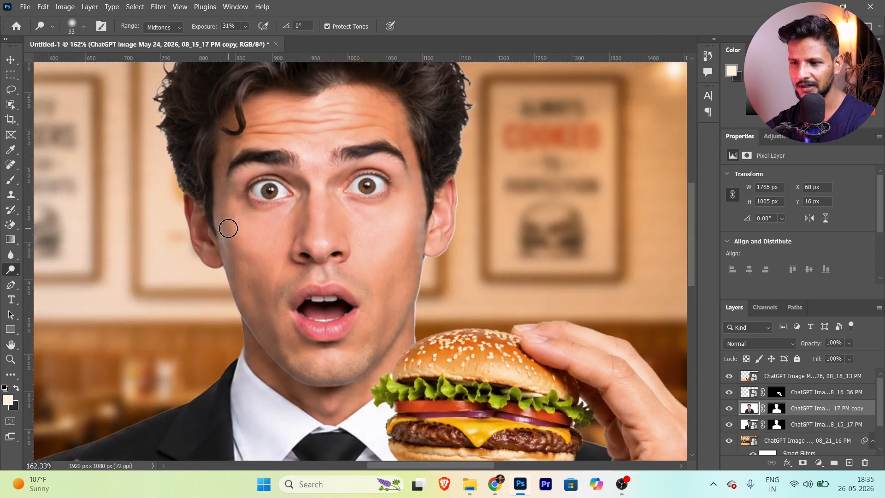
- Dodge the man's other cheek and his forehead with the size 33 brush at 31% exposure
scroll(279, 228, up, 6)
drag(264, 314, 254, 250)
scroll(281, 281, down, 1)
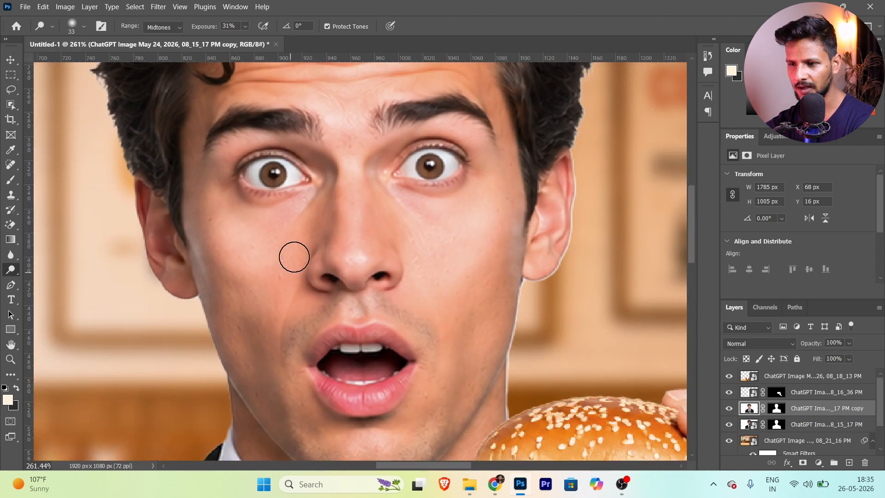
scroll(344, 198, down, 4)
scroll(364, 184, up, 5)
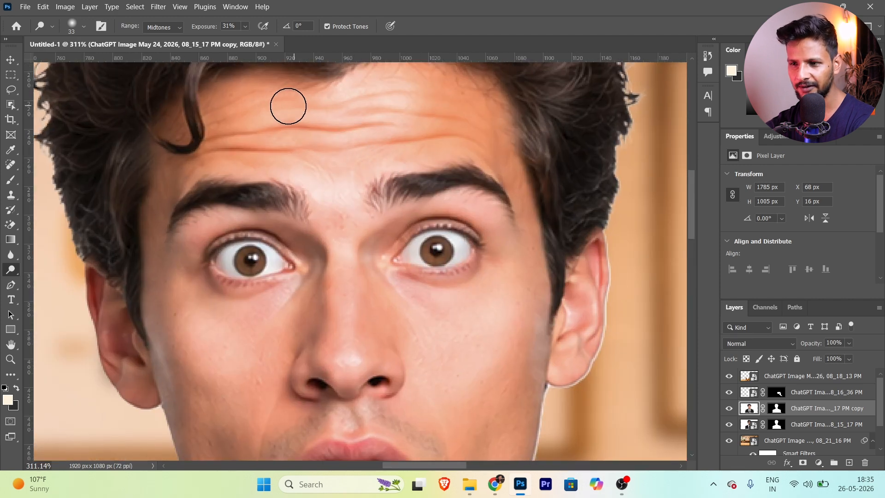
scroll(366, 164, down, 4)
scroll(389, 213, down, 1)
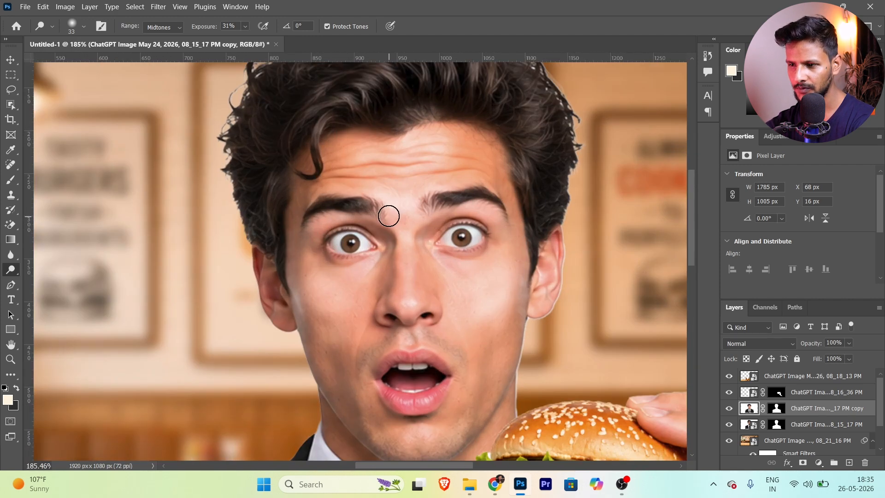
scroll(369, 222, up, 3)
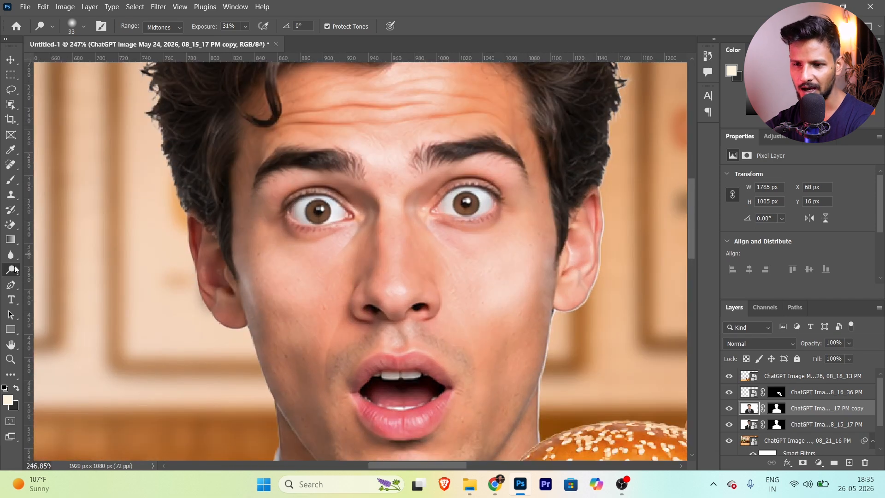
- Burn the shadows along the sides of the nose using Midtones at 26% exposure with a size 18 brush
right_click(15, 269)
click(51, 282)
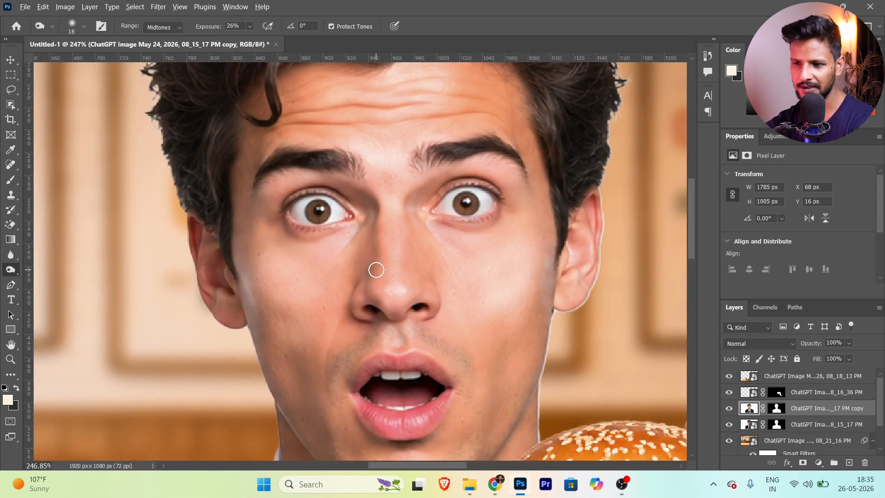
scroll(359, 295, down, 2)
scroll(334, 249, up, 3)
scroll(342, 271, up, 1)
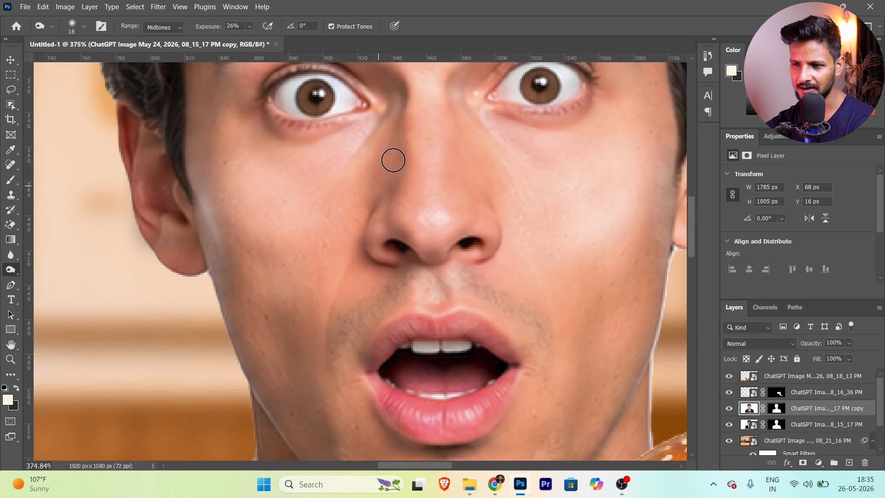
scroll(427, 148, down, 1)
scroll(427, 148, up, 1)
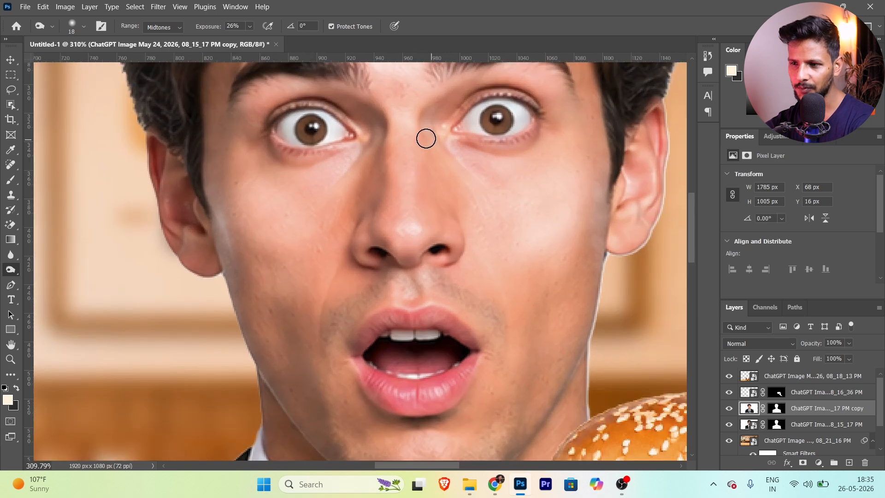
- Burn the shadows under the cheeks and along the man's jaw and chin with the size 18 brush
scroll(475, 282, down, 2)
scroll(530, 267, up, 3)
scroll(533, 317, up, 1)
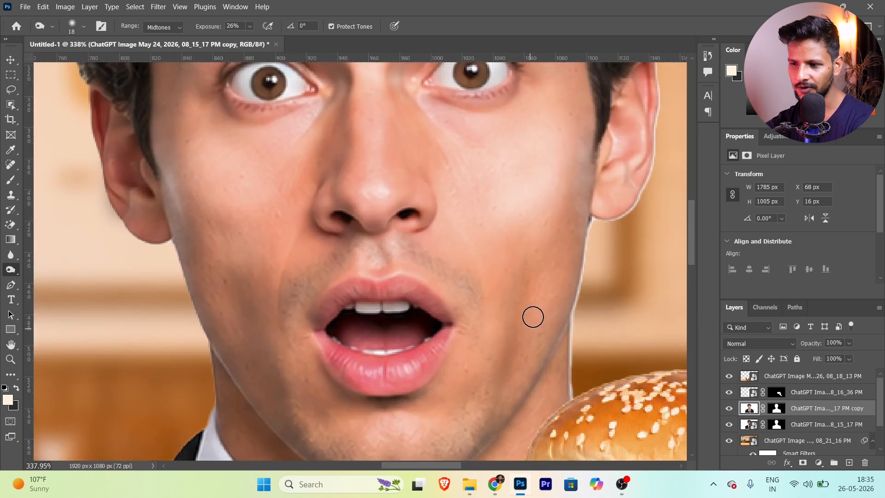
scroll(515, 341, down, 2)
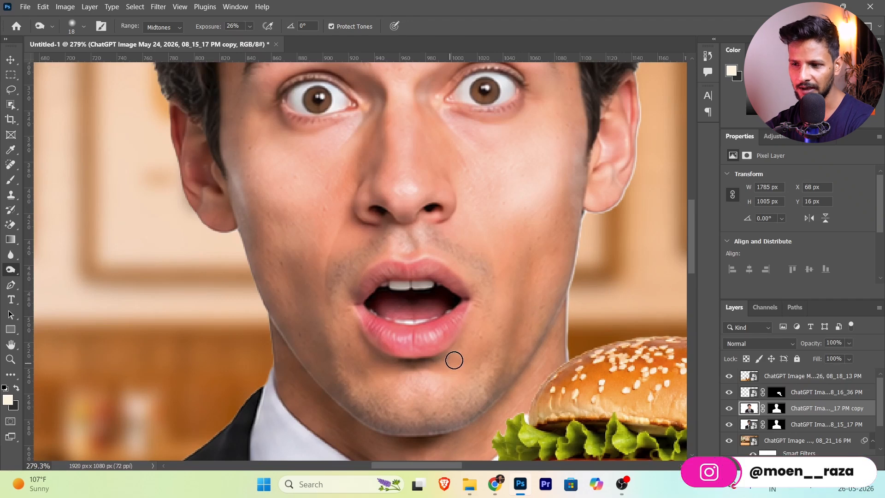
scroll(330, 306, down, 5)
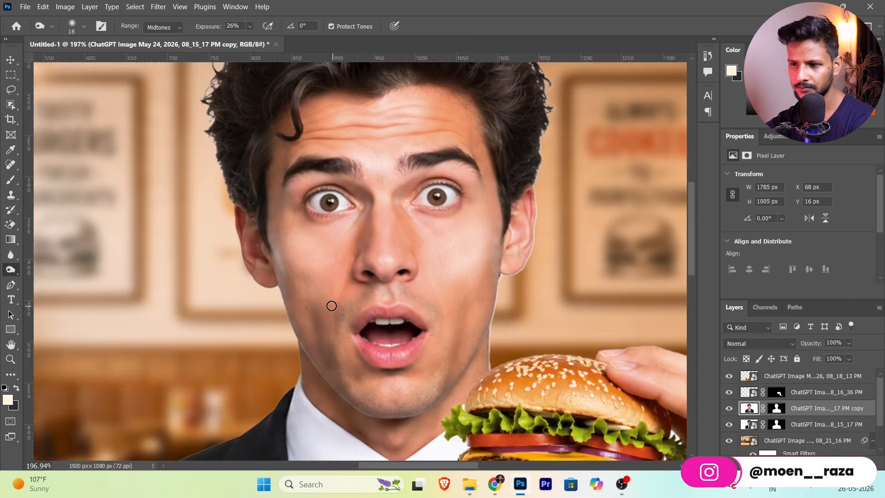
- Hide the original man layer beneath the retouched copy
key(v)
scroll(351, 213, down, 5)
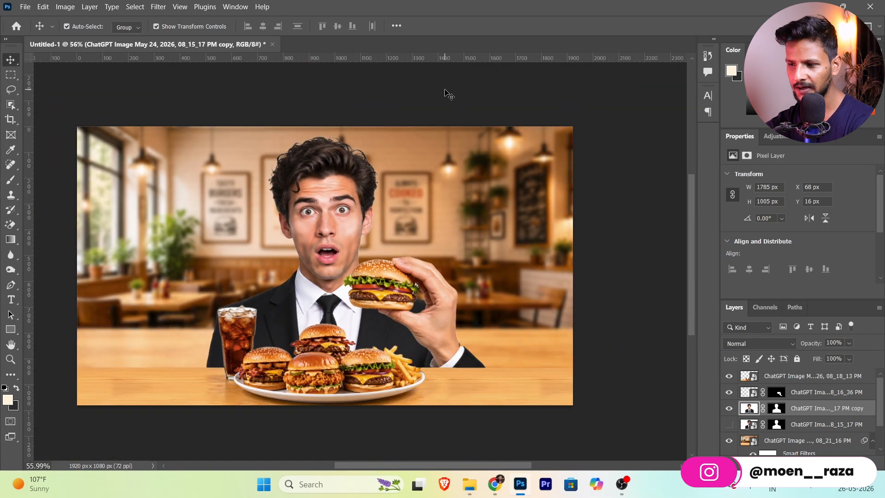
click(445, 93)
scroll(327, 265, up, 6)
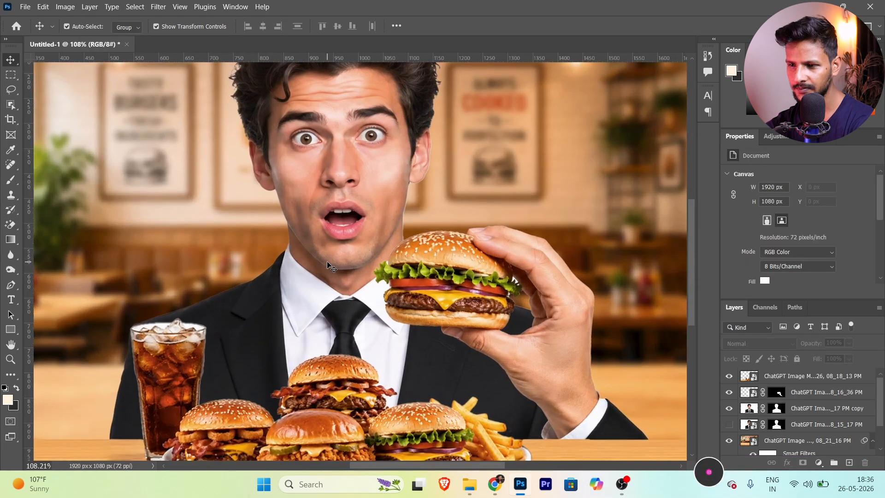
key(ctrl+z)
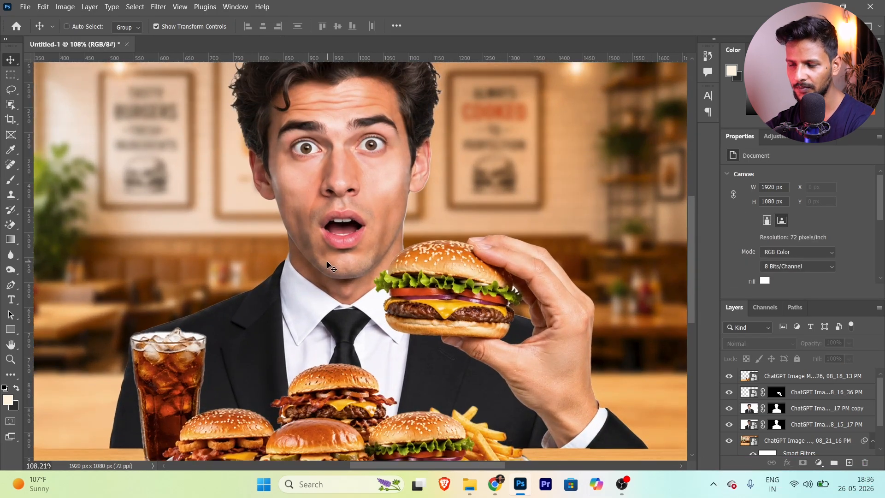
key(ctrl+shift+z)
scroll(331, 267, down, 4)
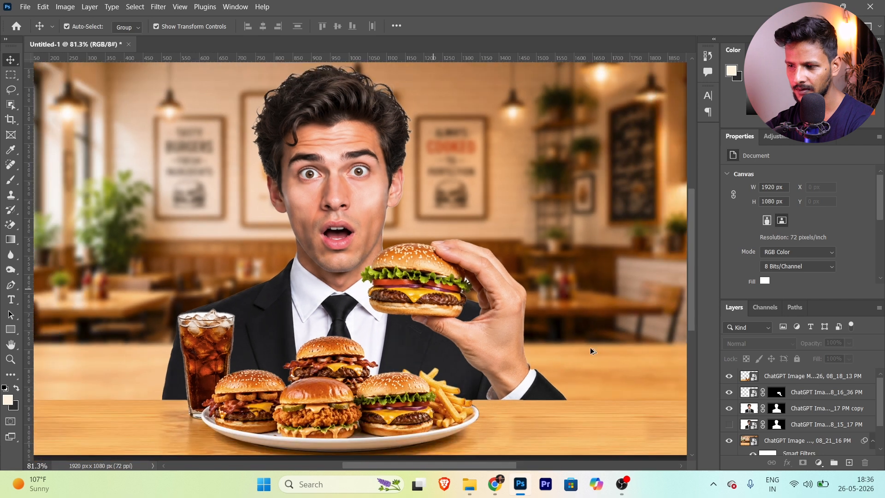
- Toggle the visibility of the retouched man copy to compare the face before and after dodging and burning
scroll(409, 262, up, 5)
click(729, 408)
click(729, 408)
click(729, 408)
click(729, 409)
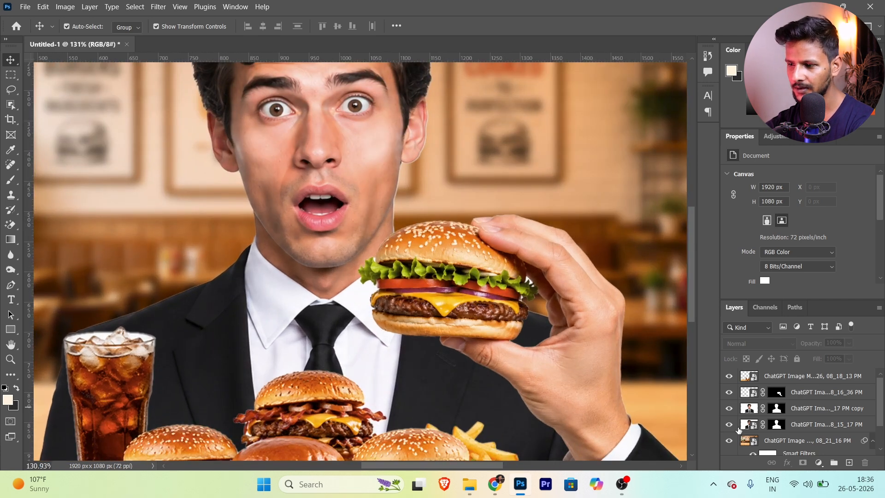
scroll(401, 276, down, 4)
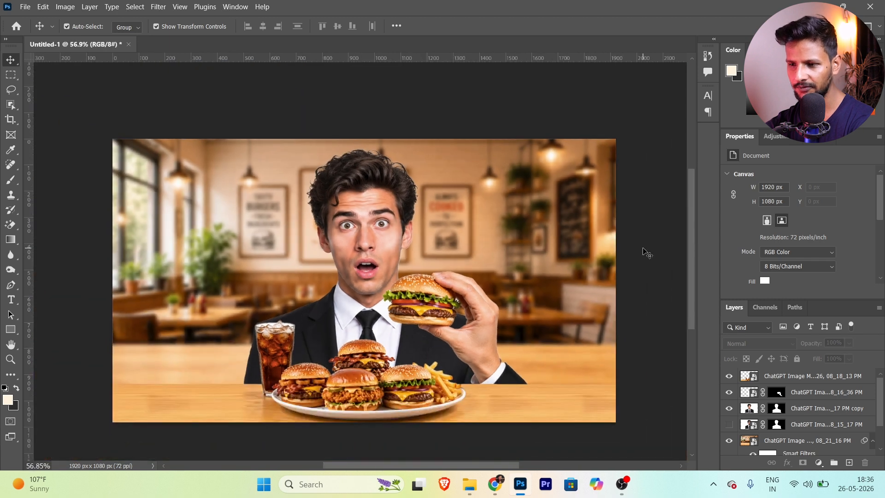
scroll(312, 253, up, 4)
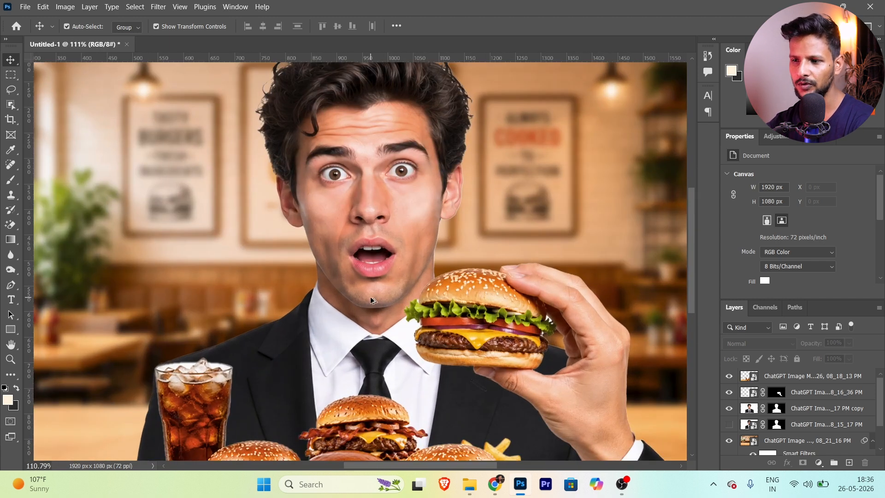
scroll(334, 289, down, 2)
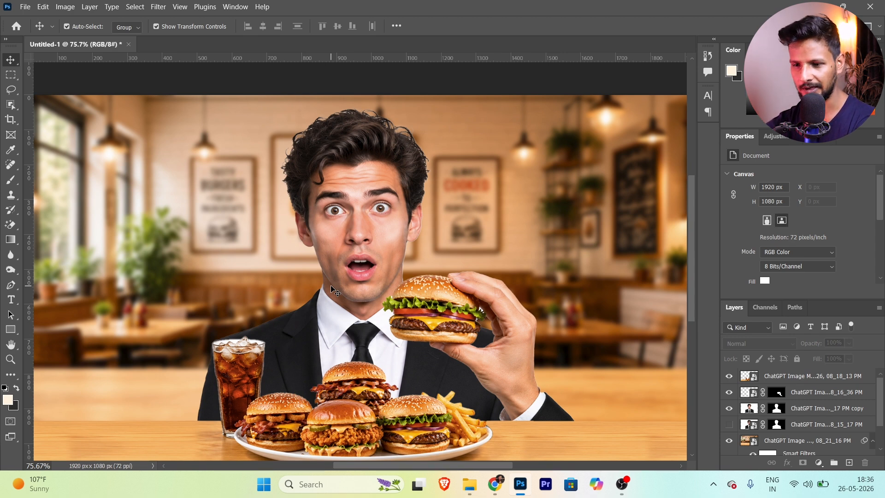
- Add a Curves adjustment clipped to the retouched man layer and slightly lower the white endpoint of its RGB curve
scroll(331, 286, down, 1)
scroll(333, 276, up, 1)
drag(336, 248, 299, 255)
key(ctrl+z)
click(816, 464)
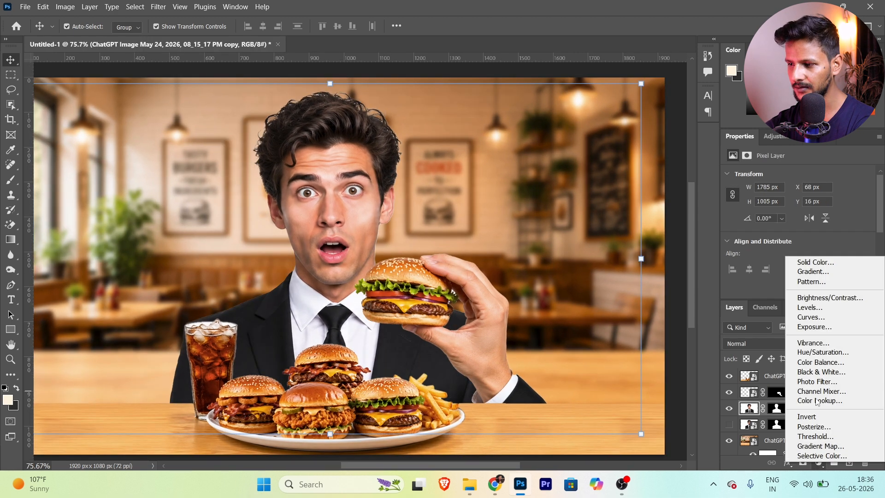
click(818, 317)
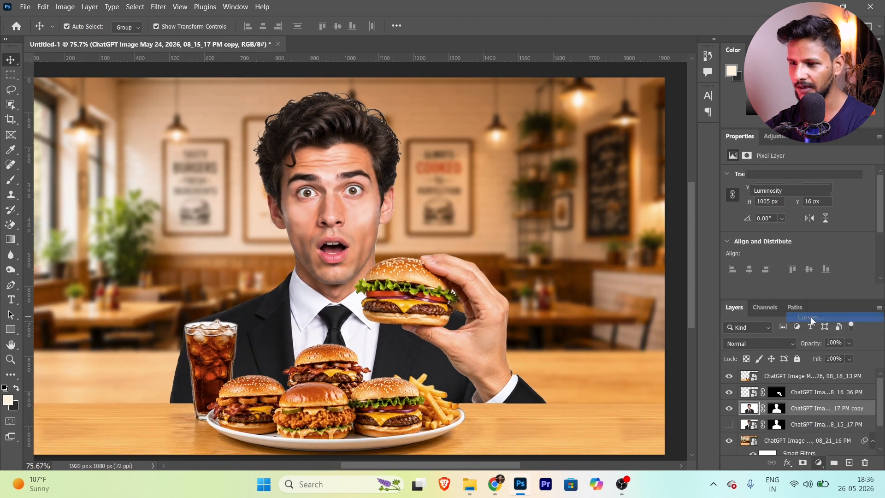
scroll(810, 249, down, 1)
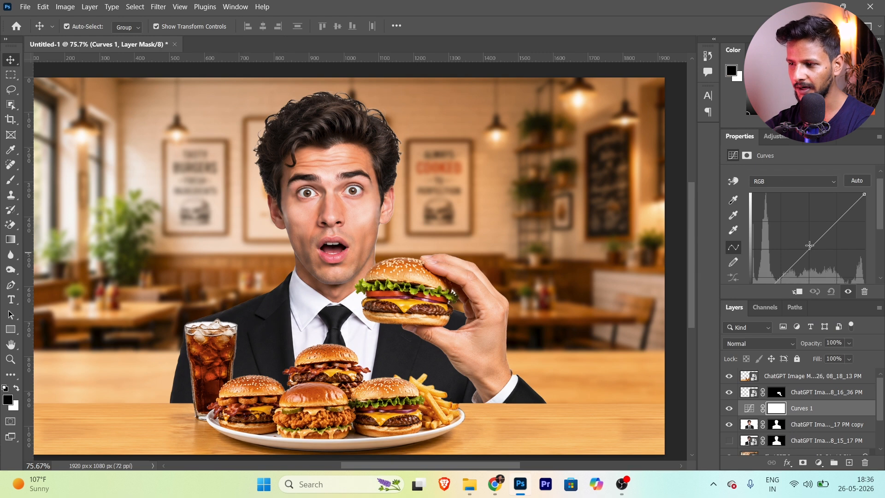
drag(864, 194, 867, 203)
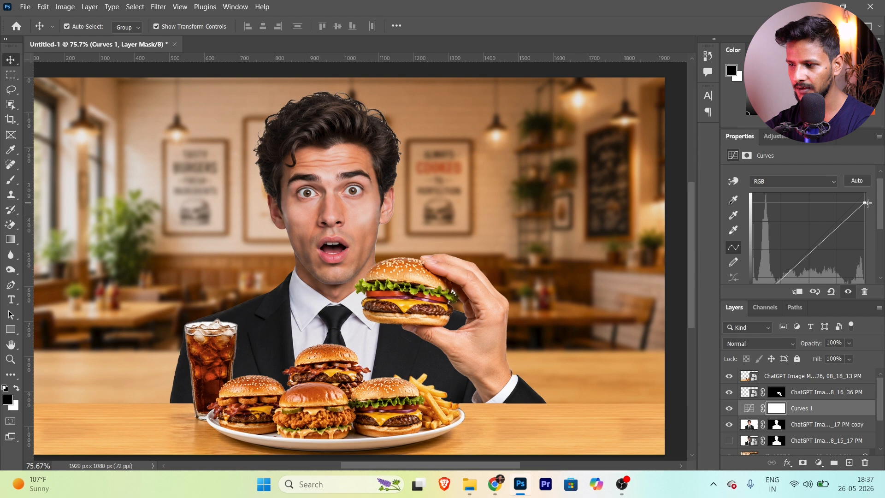
alt+click(805, 413)
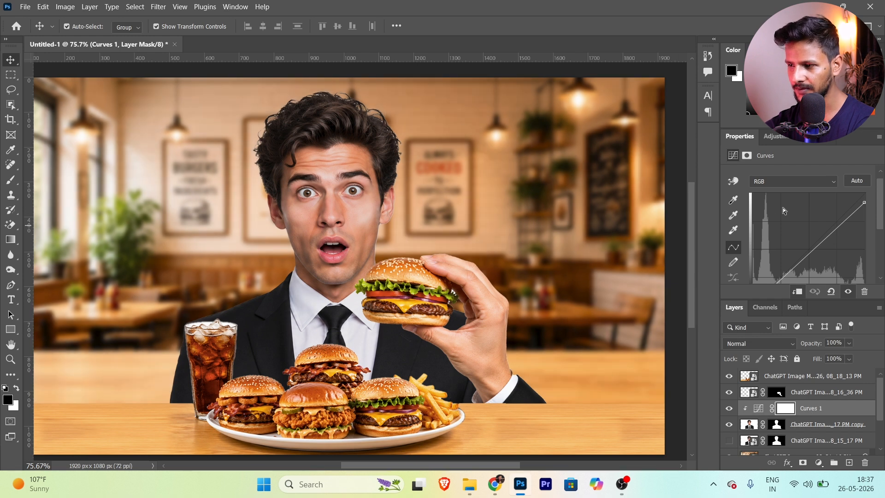
- Add a midpoint to the RGB curve, and add a Levels adjustment with white input 17 clipped to the man
drag(819, 239, 823, 241)
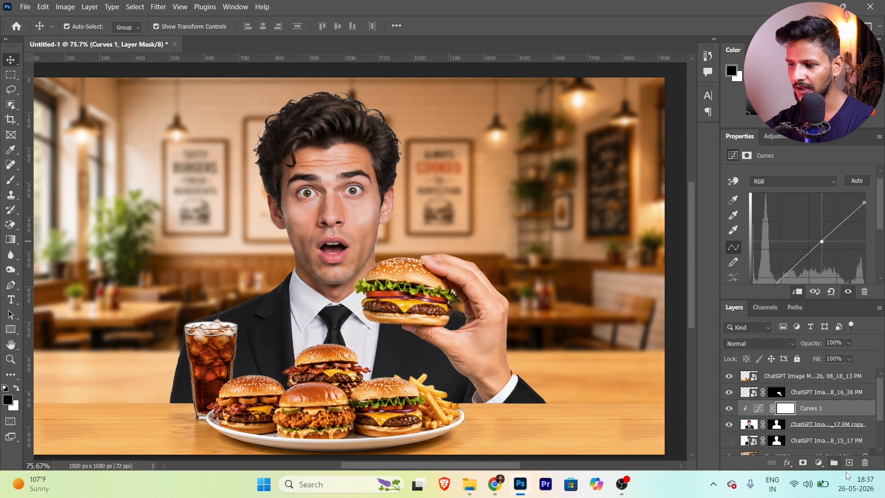
click(818, 462)
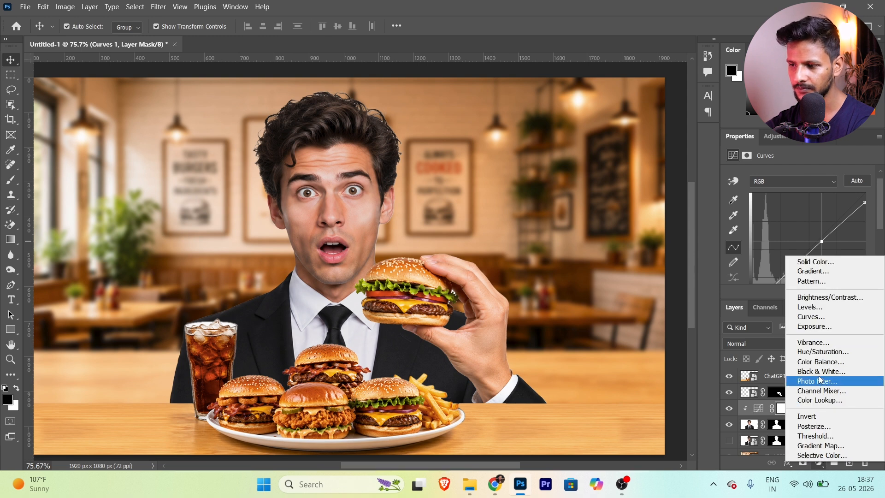
click(818, 312)
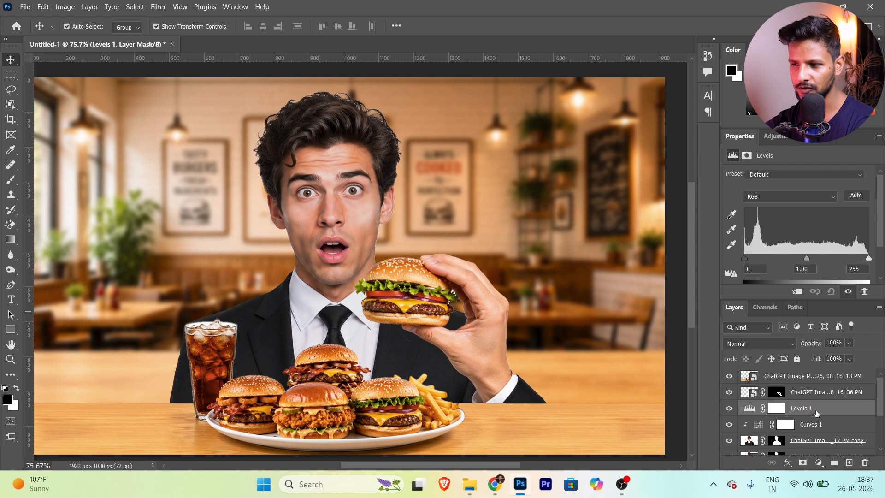
drag(870, 258, 753, 254)
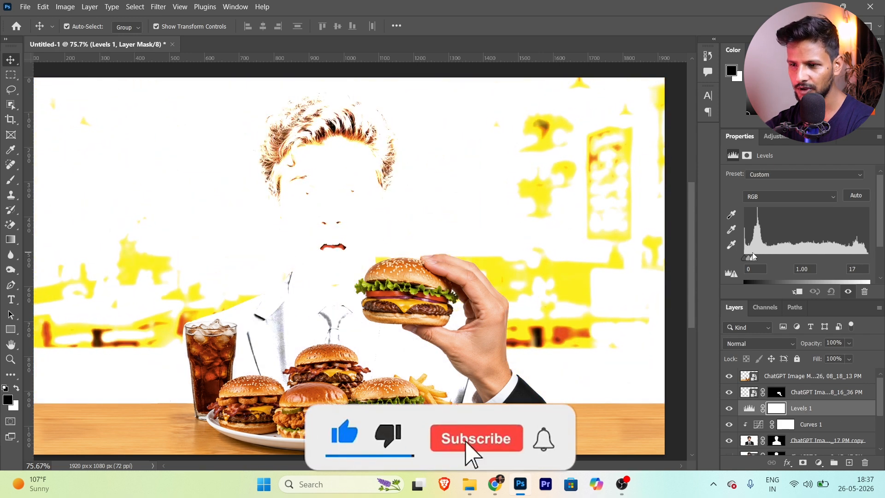
alt+click(807, 412)
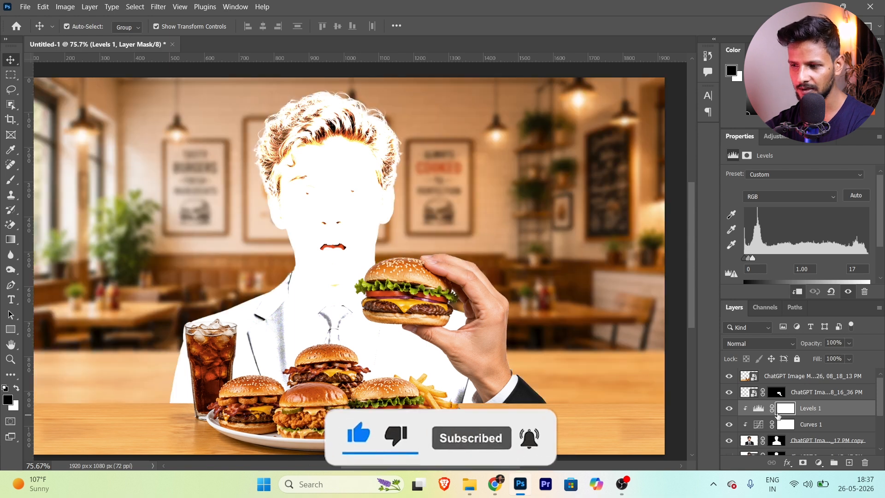
- Invert the Levels 1 mask to black and ready a small soft brush with white as the foreground colour
click(786, 409)
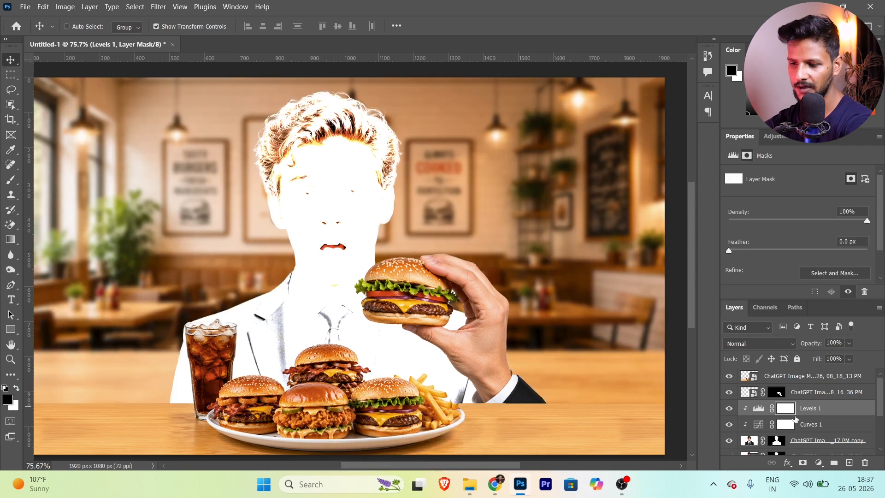
key(ctrl+i)
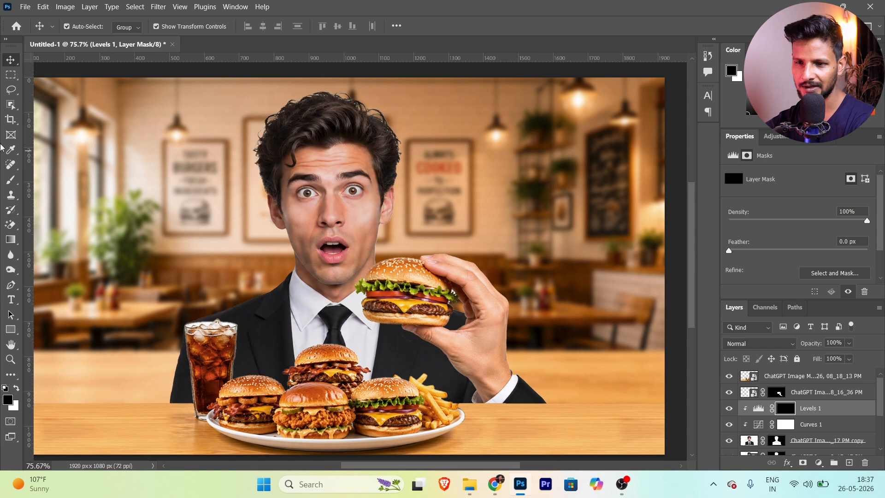
scroll(289, 161, up, 4)
mouse_move(294, 141)
mouse_down()
mouse_move(233, 160)
mouse_move(221, 153)
mouse_up()
drag(276, 177, 220, 169)
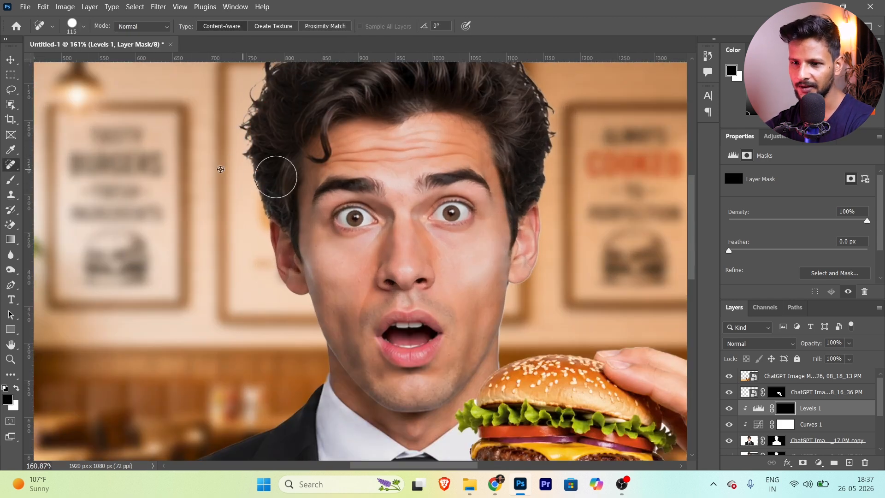
click(11, 180)
scroll(293, 164, down, 2)
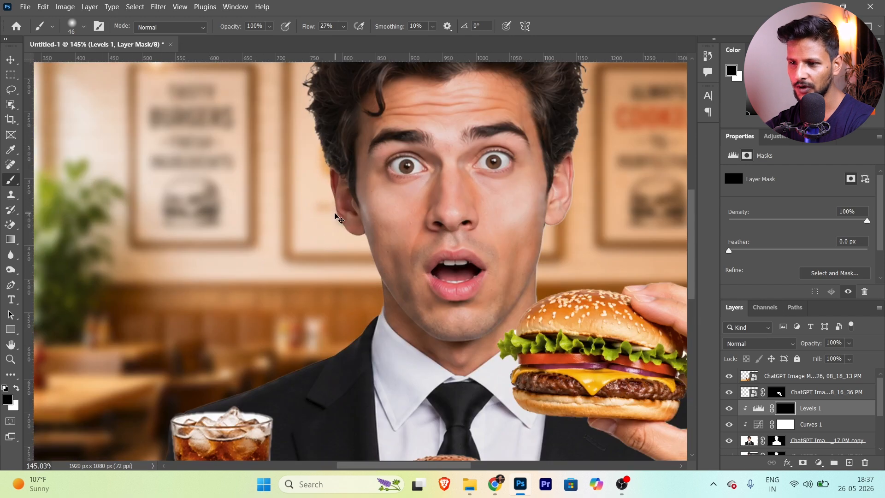
scroll(336, 216, up, 3)
drag(322, 156, 310, 152)
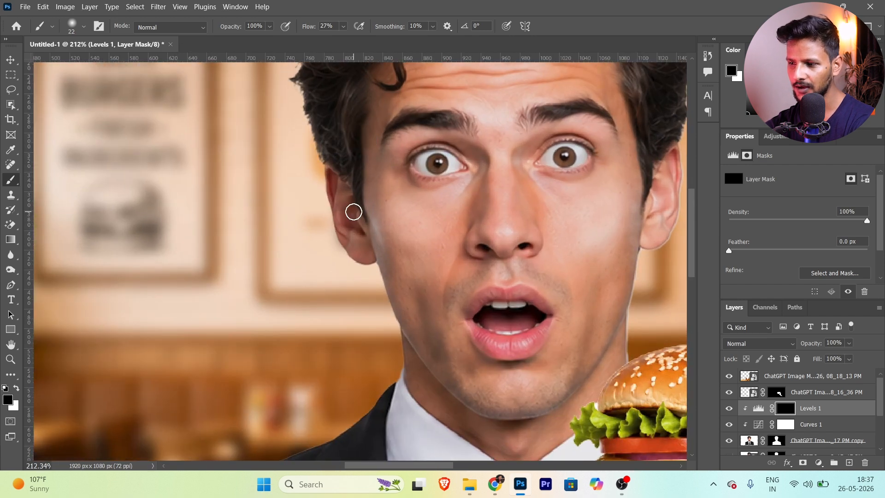
key(x)
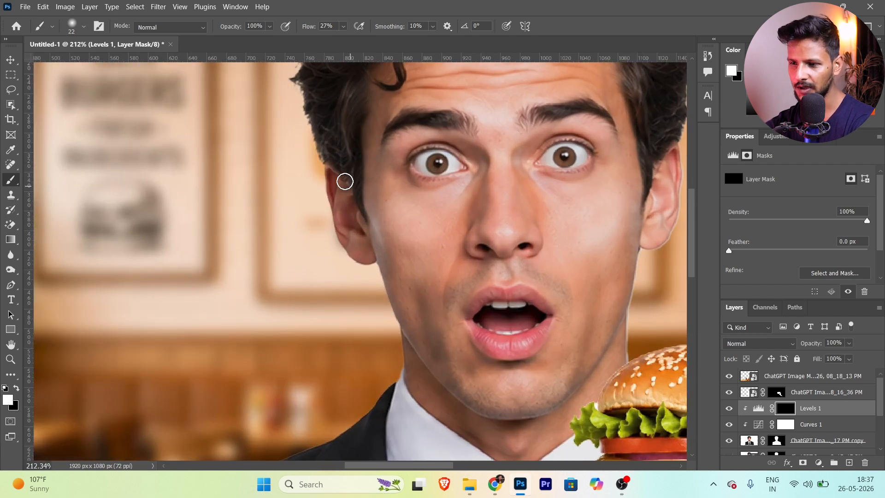
- Paint white on the Levels 1 mask along the edges of the man's ear and jaw using a size 11 brush at 43% flow
drag(328, 159, 342, 248)
scroll(329, 207, up, 2)
mouse_move(333, 166)
mouse_down()
mouse_move(343, 173)
mouse_move(331, 159)
mouse_up()
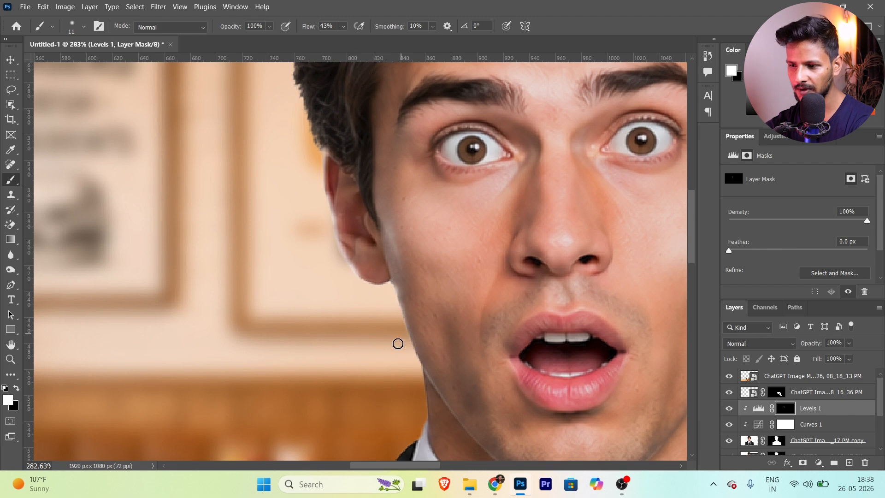
drag(410, 350, 421, 389)
scroll(491, 264, up, 2)
drag(492, 265, 495, 350)
scroll(489, 353, down, 5)
scroll(414, 401, up, 8)
scroll(311, 318, down, 6)
- Extend the painted rim light on the Levels 1 mask along the man's shoulder, hair and remaining outer edges
mouse_move(429, 280)
mouse_down()
mouse_move(272, 345)
mouse_move(202, 457)
mouse_up()
scroll(258, 322, down, 5)
scroll(207, 415, down, 6)
scroll(360, 119, up, 8)
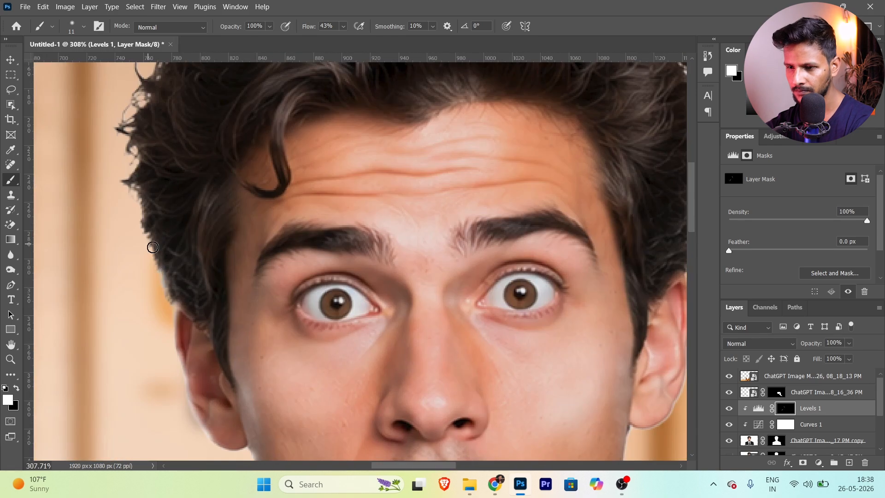
drag(162, 298, 127, 172)
scroll(138, 184, down, 6)
scroll(369, 306, up, 4)
mouse_move(368, 329)
mouse_down()
mouse_move(359, 359)
mouse_move(313, 364)
mouse_up()
scroll(313, 364, down, 4)
drag(338, 213, 326, 305)
scroll(325, 304, down, 8)
- Duplicate the Levels adjustment onto the hand-and-burger layer as a clipped copy and paint rim light along the hand's outer edge
key(v)
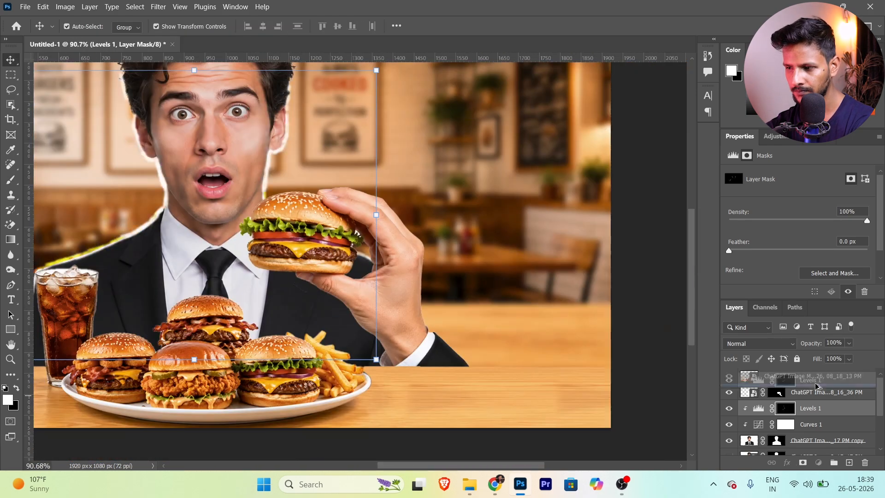
drag(810, 409, 812, 384)
key(b)
scroll(346, 233, up, 6)
mouse_move(383, 135)
mouse_down()
mouse_move(541, 287)
mouse_move(534, 412)
mouse_up()
drag(535, 414, 399, 273)
drag(458, 362, 524, 429)
scroll(526, 431, down, 6)
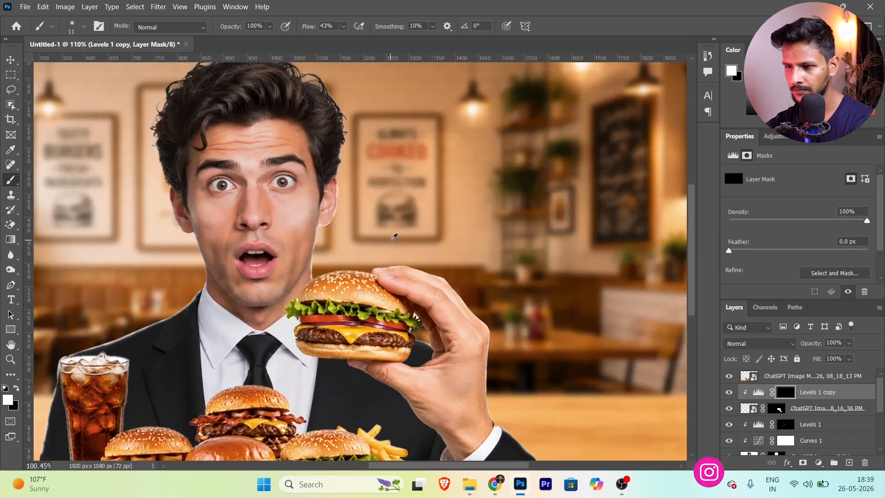
- Inspect the rim light around the man and toggle the Levels 1 adjustment to compare his edges with and without it
scroll(430, 215, up, 2)
click(11, 60)
scroll(259, 144, down, 7)
click(535, 222)
scroll(295, 218, down, 2)
scroll(184, 230, up, 8)
scroll(193, 251, down, 4)
scroll(345, 229, up, 2)
scroll(350, 227, up, 2)
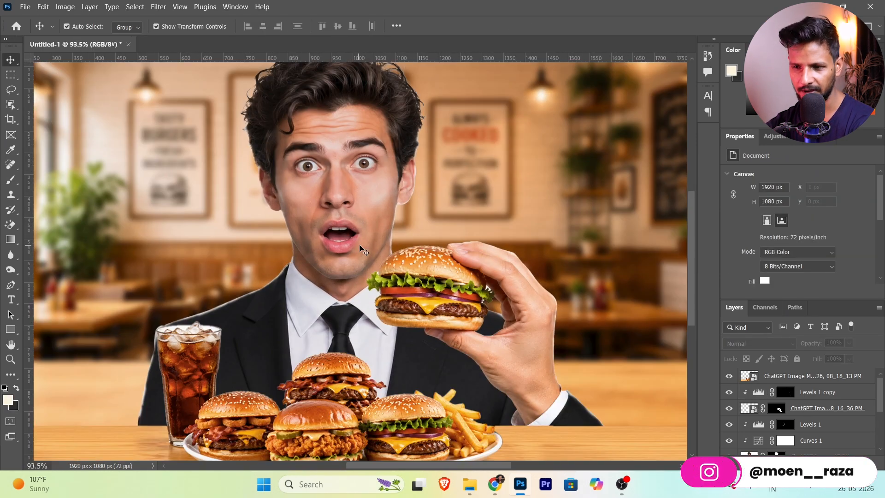
scroll(346, 231, down, 2)
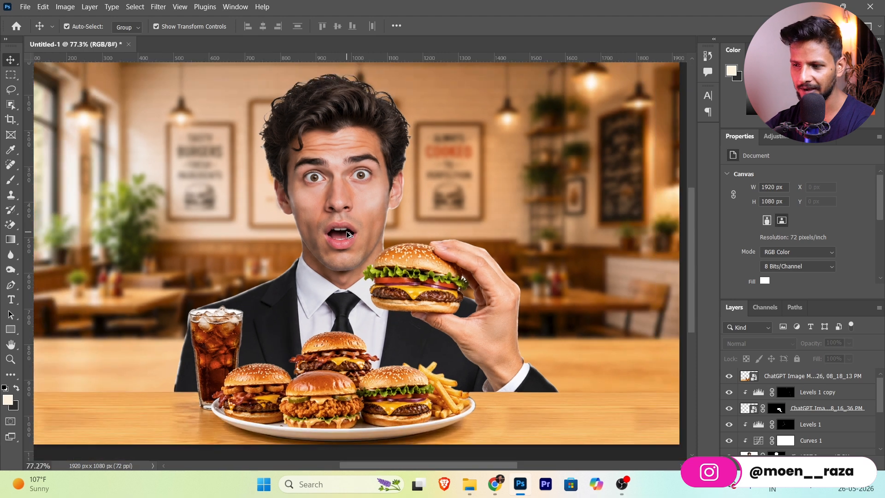
click(728, 409)
click(729, 425)
click(729, 425)
click(729, 425)
click(729, 425)
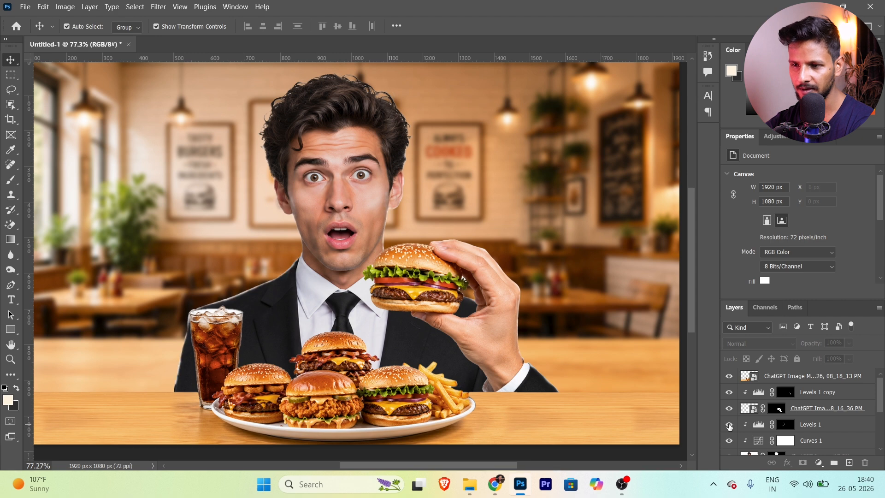
- Draw a white 748 by 397 px rectangle beside the man's head and round its corners
scroll(440, 212, up, 2)
scroll(434, 214, down, 5)
scroll(315, 196, up, 1)
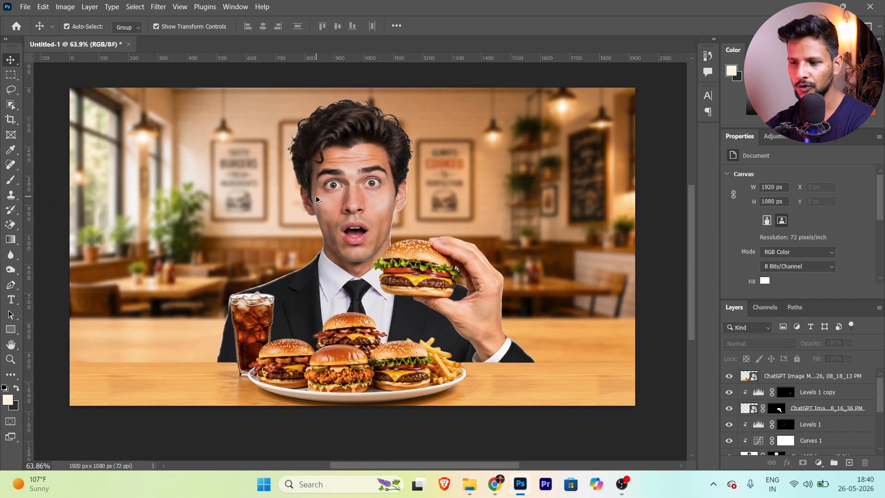
scroll(314, 194, down, 1)
scroll(299, 202, up, 1)
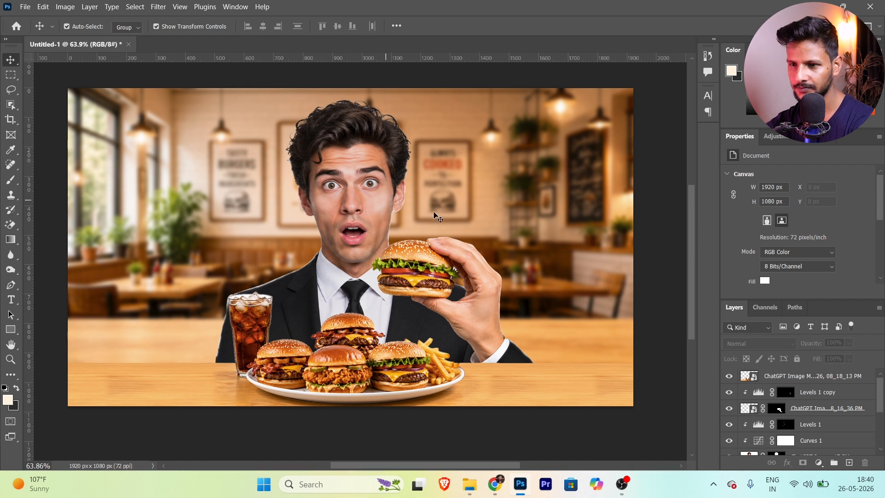
scroll(210, 181, up, 1)
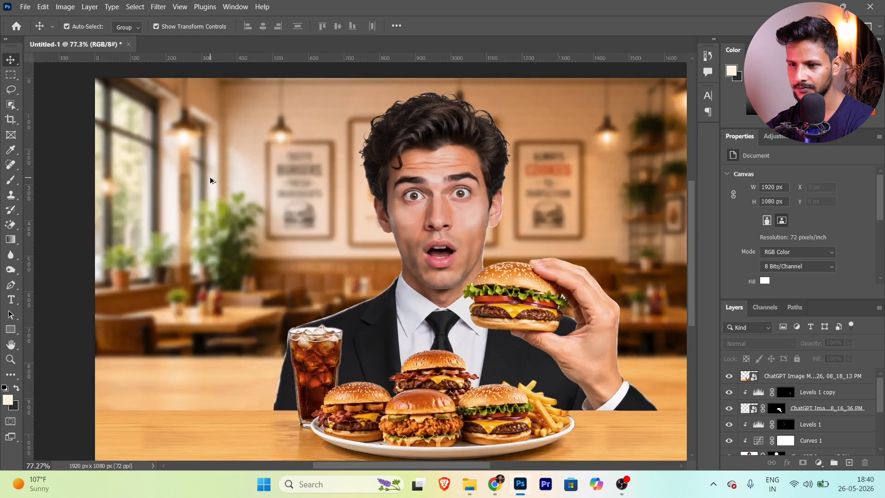
click(12, 332)
drag(110, 125, 377, 266)
drag(363, 137, 368, 133)
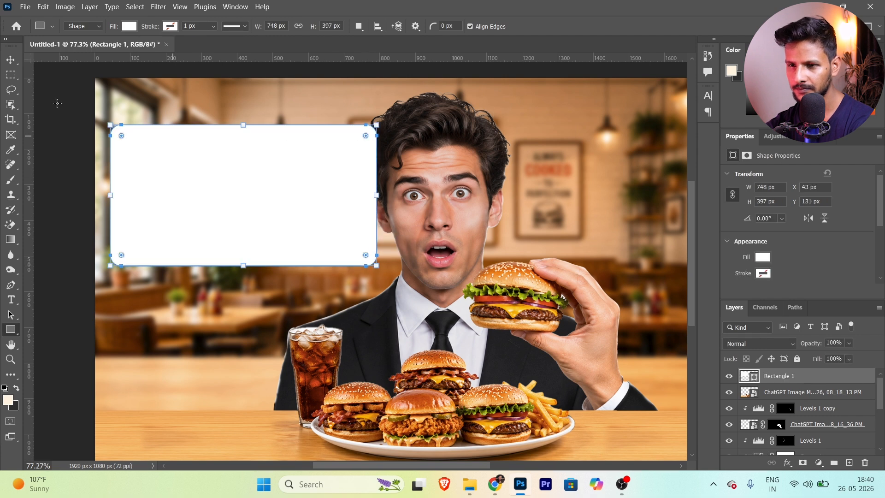
- Select the man, food and restaurant layers together and shift them slightly to the right of the white box
click(11, 60)
scroll(564, 301, down, 3)
scroll(563, 301, up, 2)
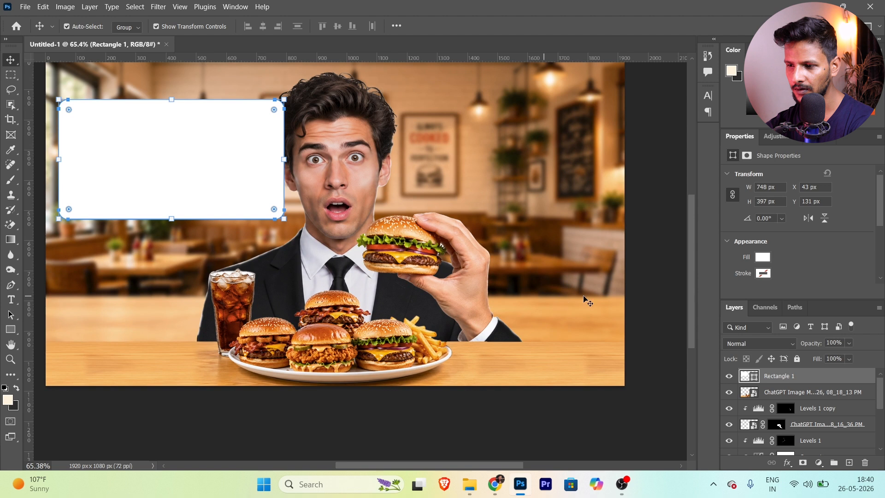
drag(672, 233, 213, 369)
drag(282, 300, 304, 300)
click(289, 431)
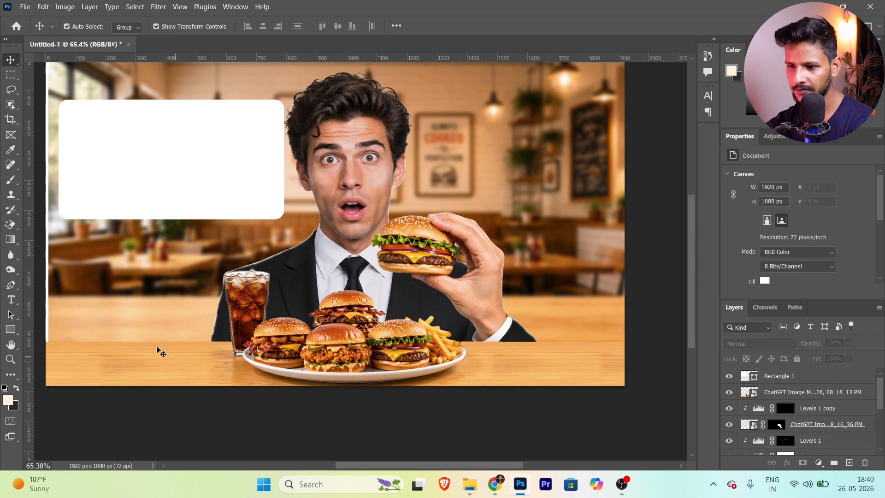
- Move the blurred restaurant background slightly back to the left to cover the gap at the canvas edge
click(166, 354)
drag(125, 251, 116, 251)
click(464, 447)
scroll(203, 194, up, 2)
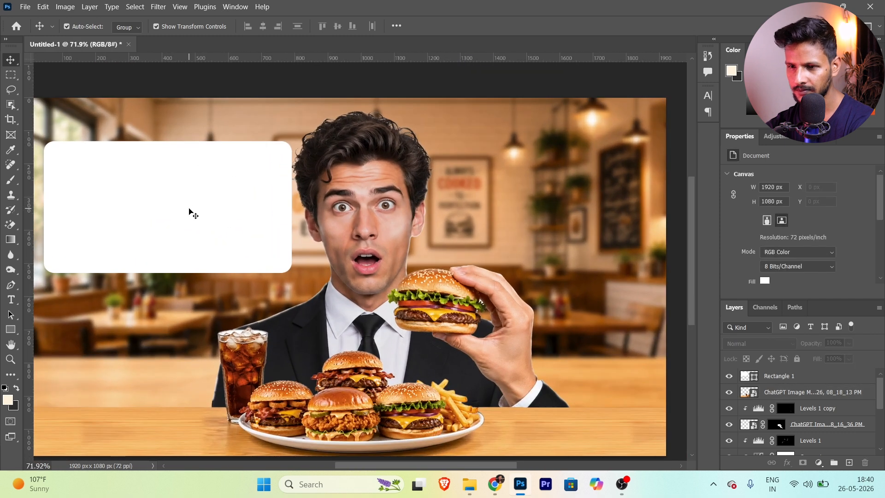
- Nudge the white rounded box closer to the canvas's upper-left corner
drag(189, 211, 184, 209)
scroll(286, 136, down, 2)
scroll(118, 189, up, 4)
drag(125, 141, 125, 149)
scroll(228, 150, down, 2)
- Bring the five-star rating from IRL thumbnail.psd into final.psd and place it in the white box's upper-left corner
click(160, 158)
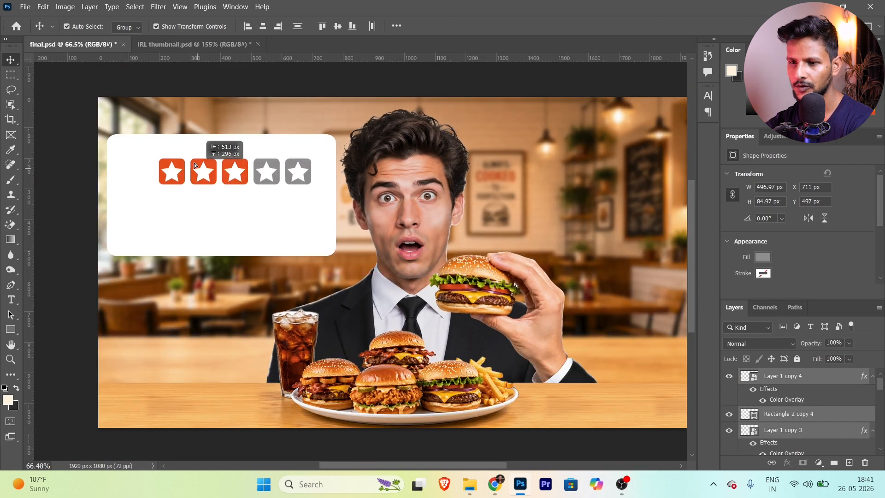
drag(195, 163, 131, 153)
scroll(137, 157, up, 5)
scroll(322, 169, down, 6)
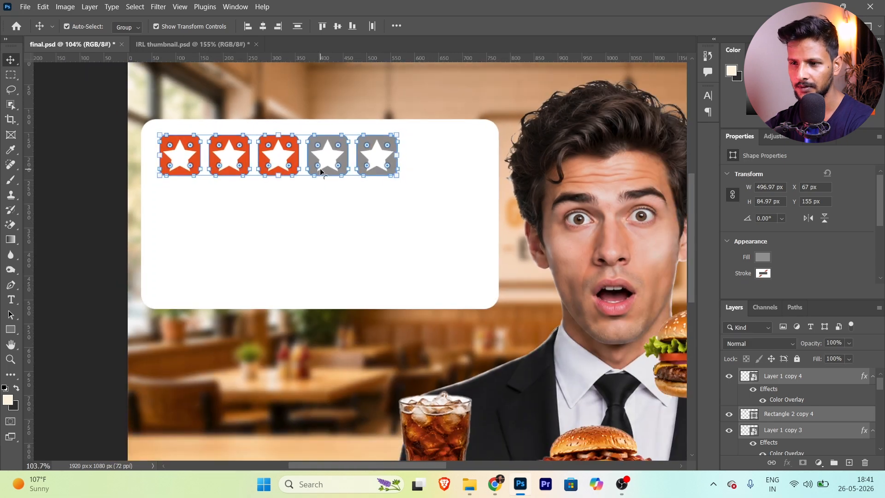
- Copy the "Rating these crazy" text from IRL thumbnail.psd into final.psd and align it beneath the stars
scroll(190, 209, up, 4)
click(82, 132)
scroll(206, 151, up, 3)
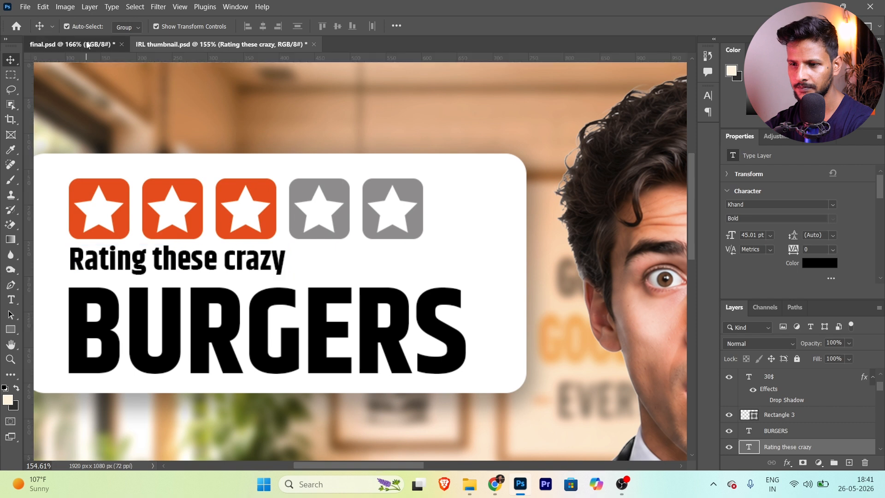
drag(86, 44, 198, 212)
drag(317, 266, 157, 221)
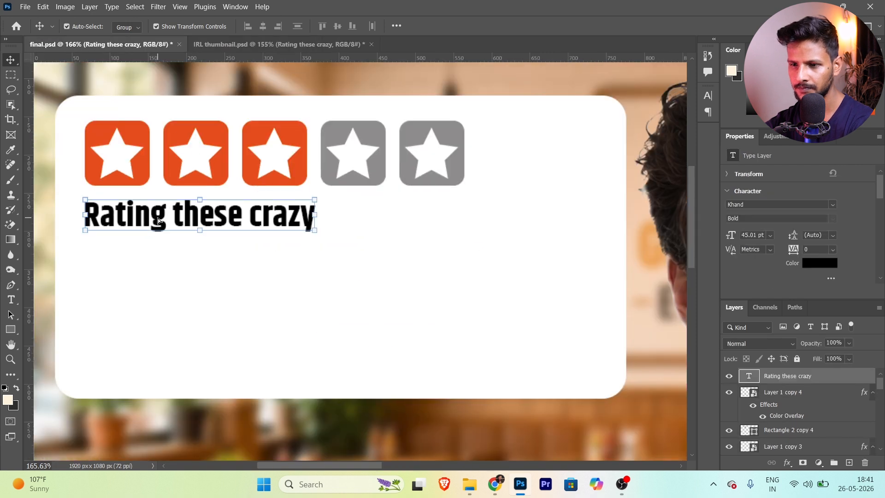
- Change the font of the "Rating these crazy" text to Poppins SemiBold
double_click(158, 220)
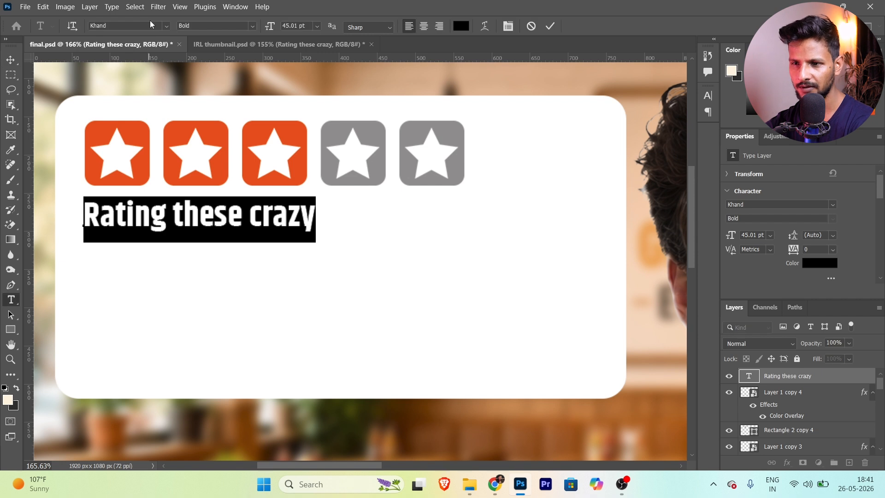
click(155, 26)
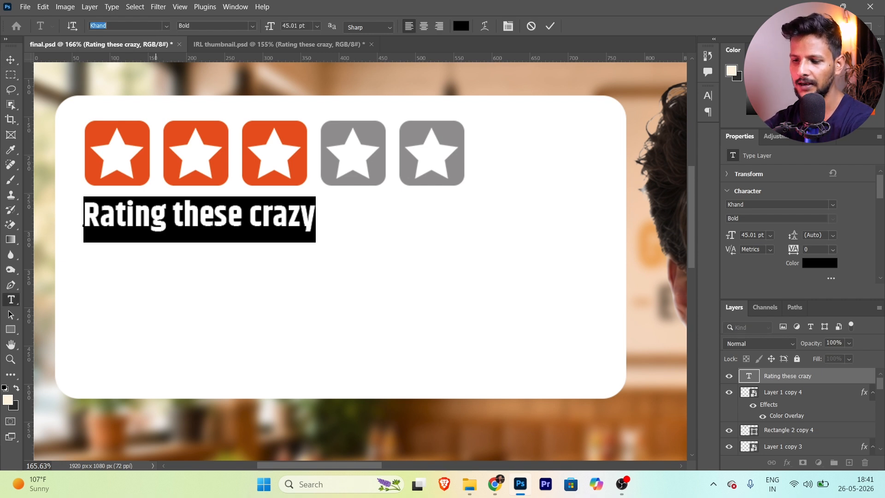
text(p)
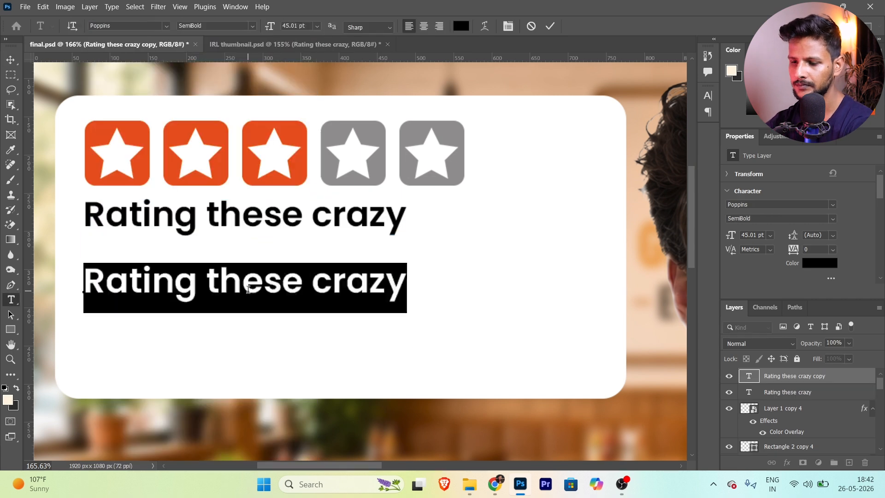
- Replace the duplicated text line with "Burgers" in all caps as a large Poppins ExtraBold headline
text(Burgers)
key(ctrl+shift+k)
key(ctrl+Return)
key(v)
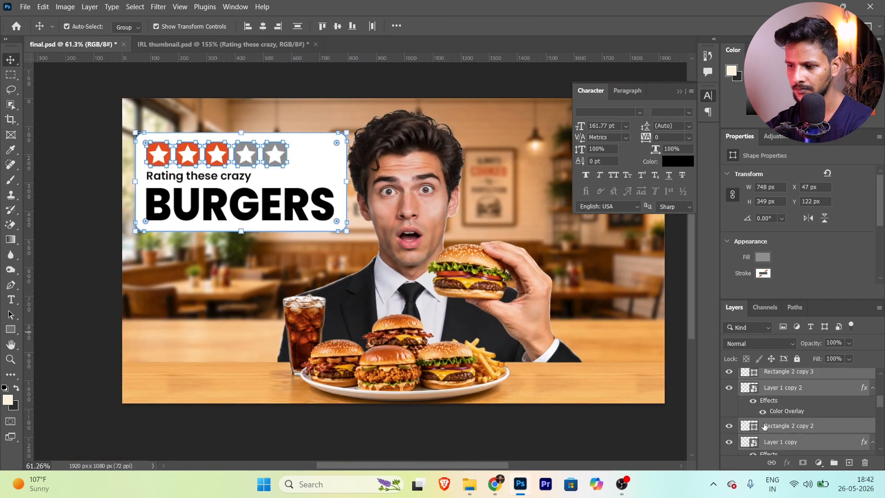
- Move the star, text and white box layers behind the man, directly above the blurred restaurant background
drag(765, 415, 762, 441)
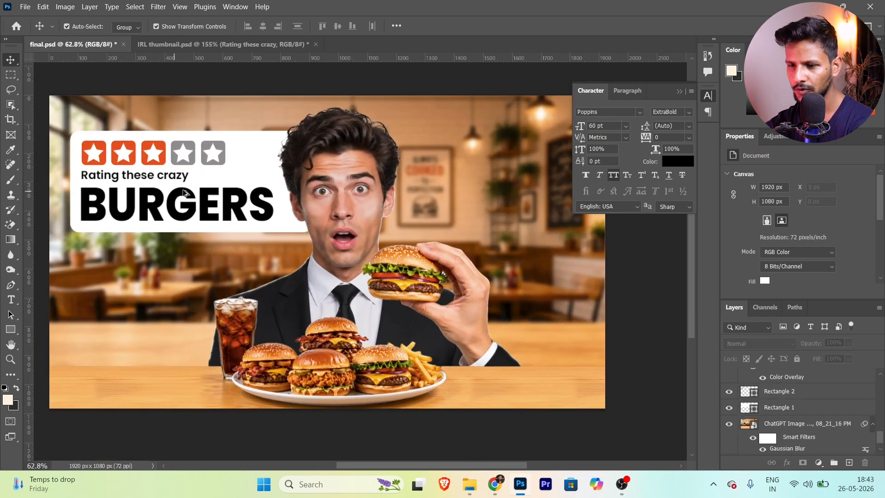
scroll(184, 193, down, 3)
scroll(414, 215, up, 2)
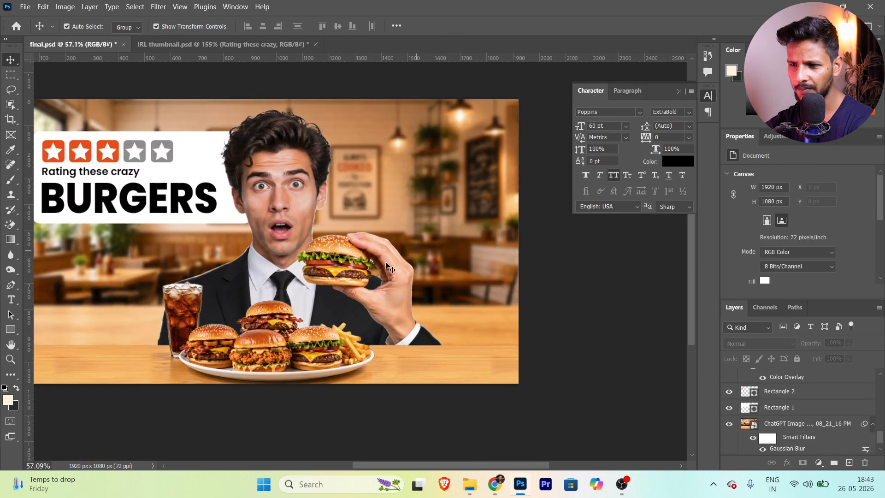
- Copy the curved arrow and "30$" price tag from IRL thumbnail.psd into final.psd and place them above and right of the handheld burger
scroll(324, 254, up, 1)
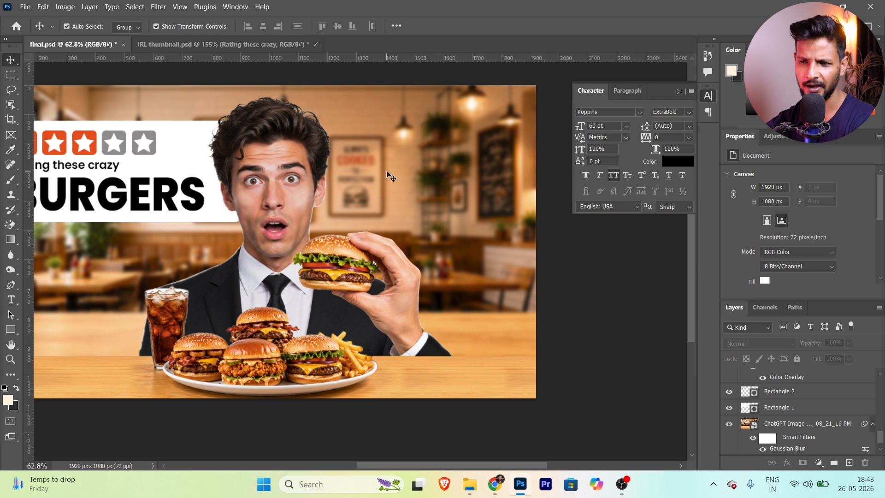
scroll(387, 172, down, 1)
scroll(162, 192, up, 1)
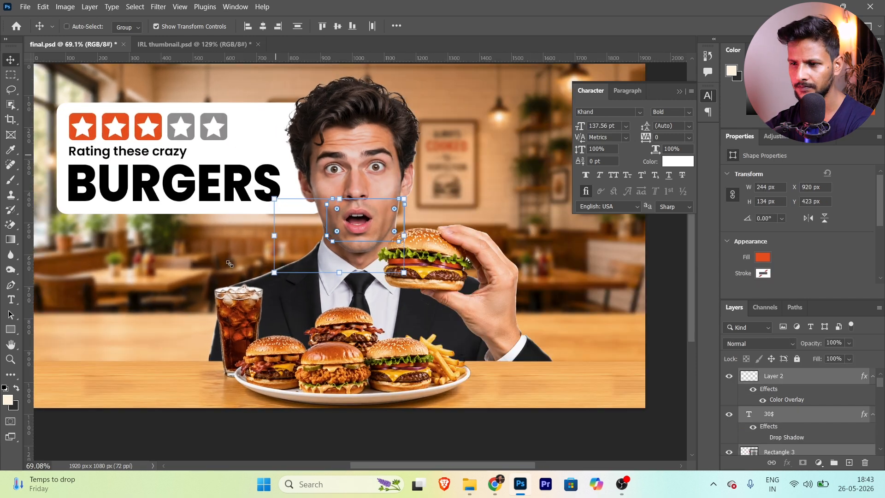
scroll(316, 273, down, 1)
scroll(362, 308, up, 2)
drag(287, 270, 467, 210)
scroll(467, 211, down, 1)
scroll(469, 225, down, 2)
scroll(470, 227, up, 2)
drag(423, 187, 426, 193)
scroll(443, 243, down, 5)
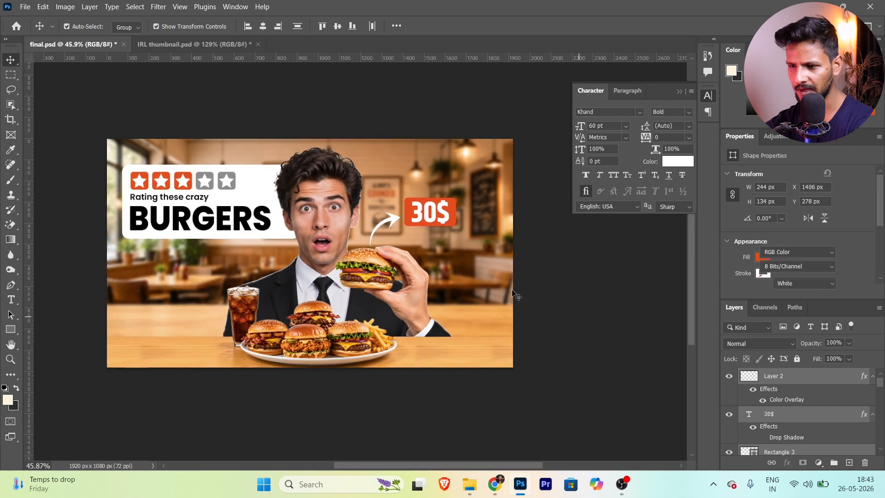
click(564, 315)
- Recolor the rectangle behind the "30$" price to bright green 0cff00
scroll(452, 198, up, 5)
scroll(416, 214, down, 1)
click(407, 205)
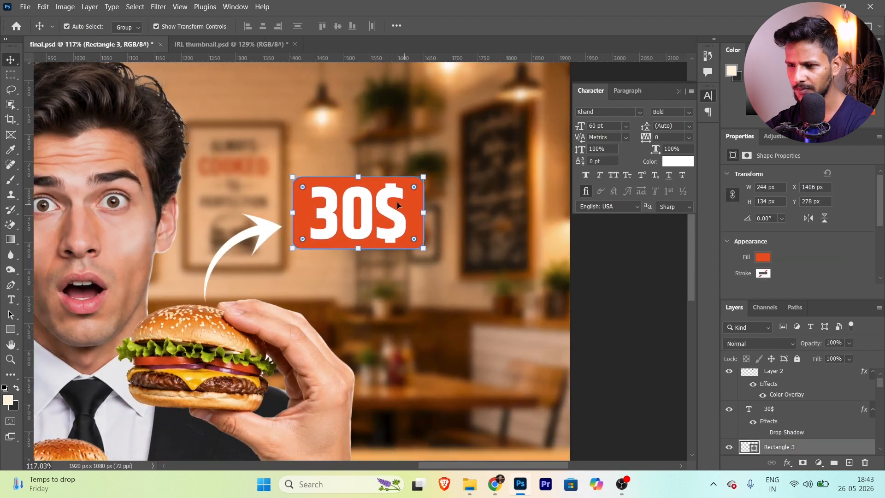
click(761, 255)
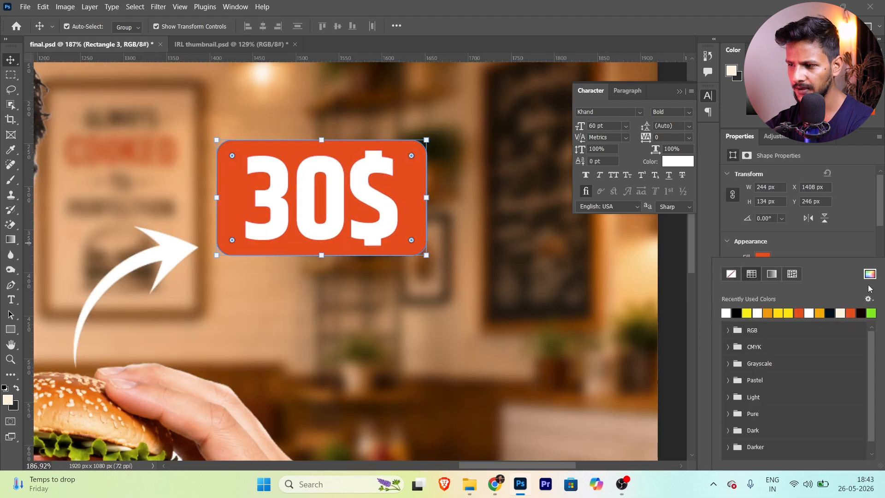
click(869, 275)
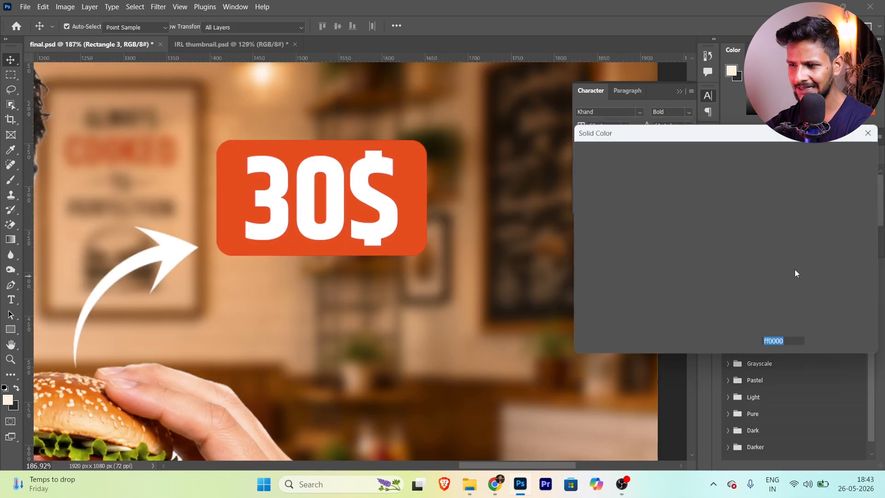
click(729, 230)
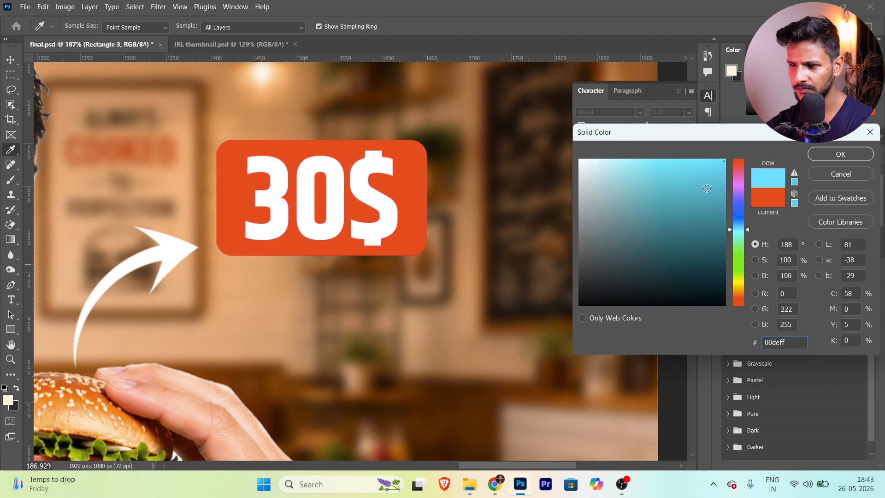
click(738, 258)
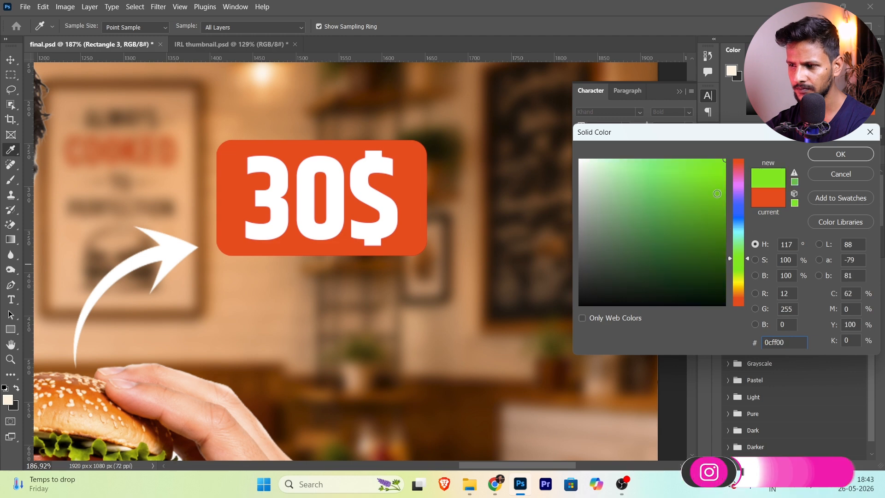
click(839, 154)
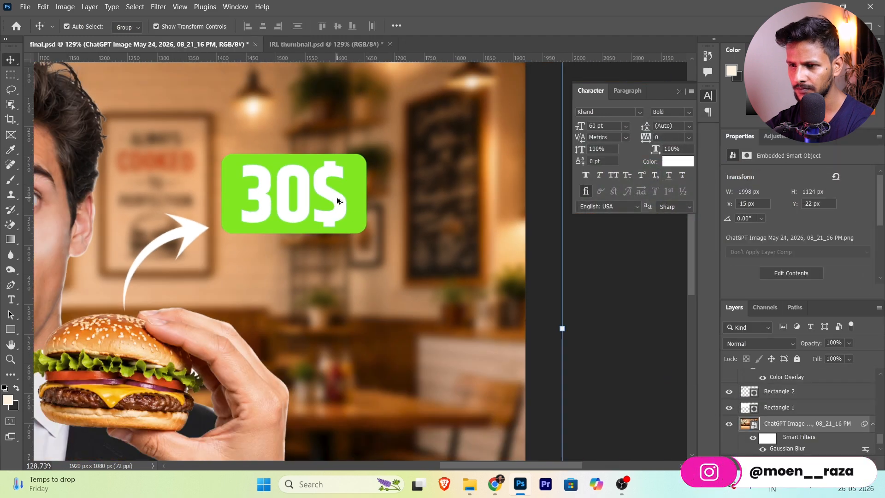
- Change the color of the "30$" price text to black
scroll(329, 180, up, 3)
click(365, 163)
scroll(367, 164, up, 1)
click(685, 162)
drag(628, 224, 408, 394)
click(839, 154)
scroll(376, 245, down, 5)
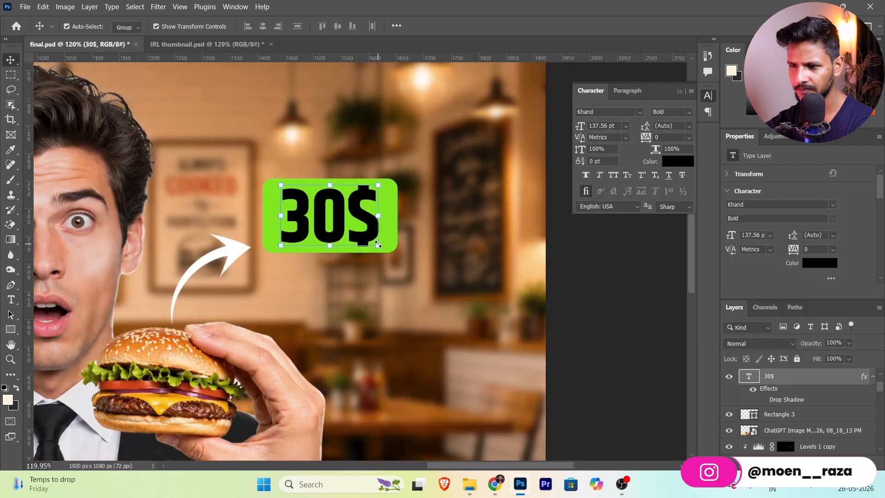
click(505, 301)
- Try a dark green 045400 fill on the price tag rectangle
scroll(429, 210, up, 4)
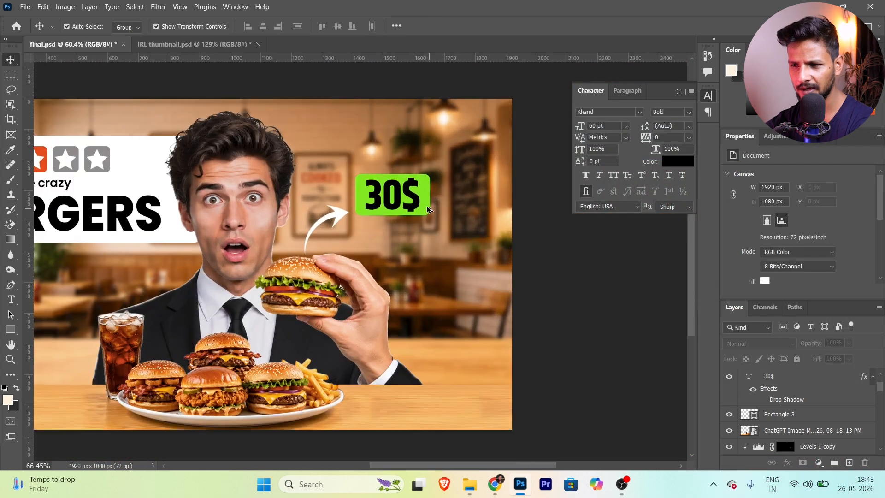
scroll(428, 209, up, 6)
click(460, 178)
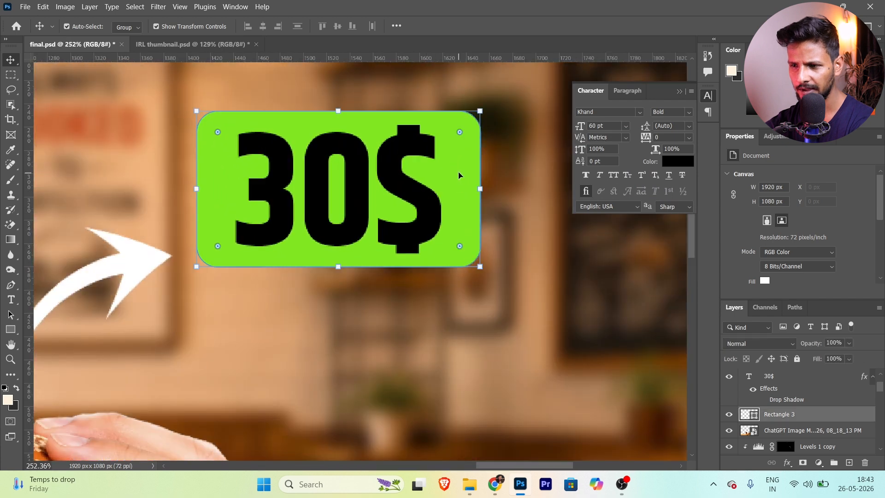
click(764, 259)
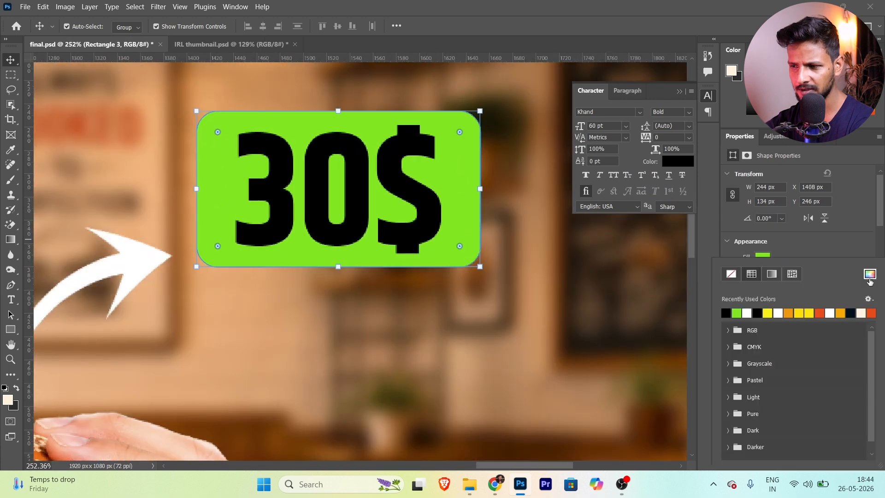
click(869, 279)
drag(721, 259, 750, 249)
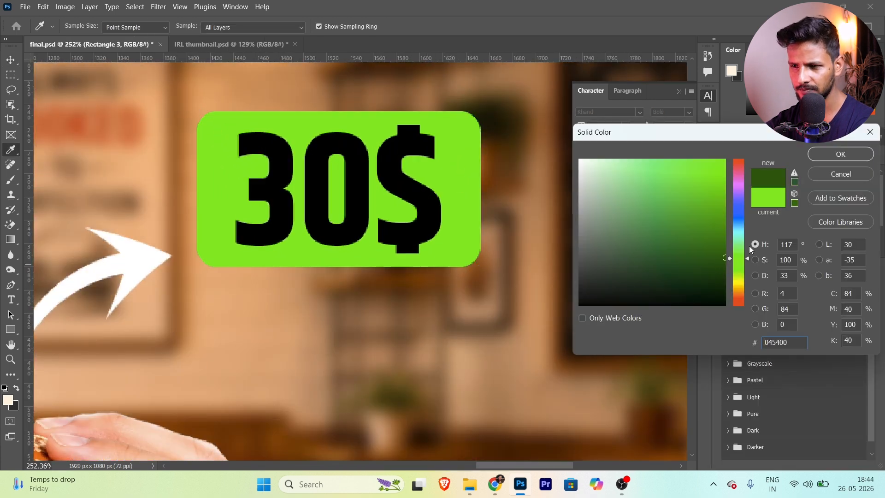
click(831, 156)
- Try white ffffff for the "30$" text on the dark green tag
click(405, 140)
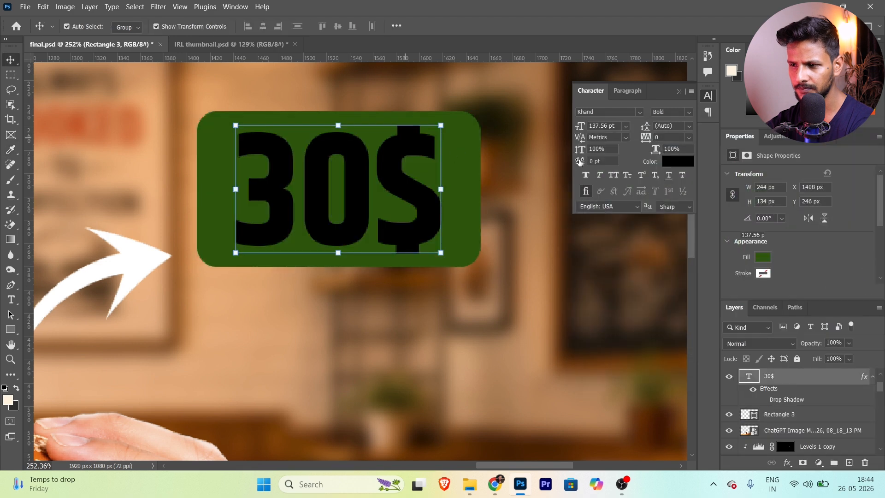
click(677, 161)
text(ffffff)
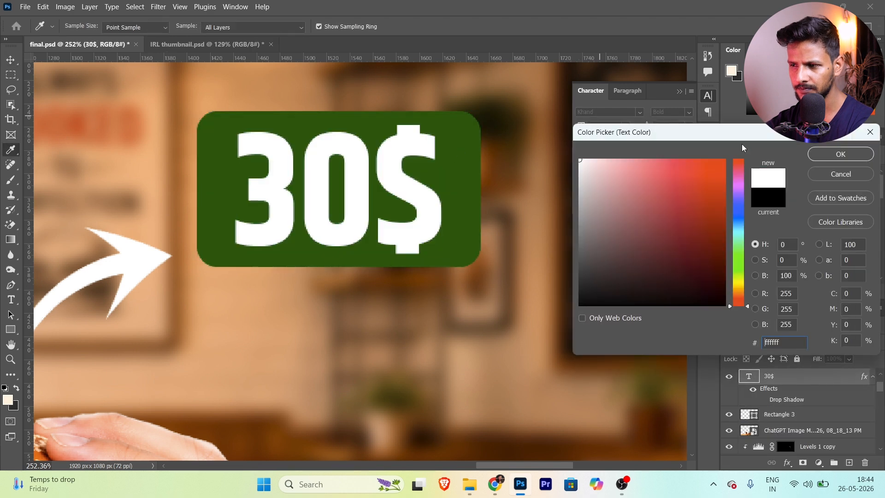
click(825, 160)
scroll(233, 239, down, 8)
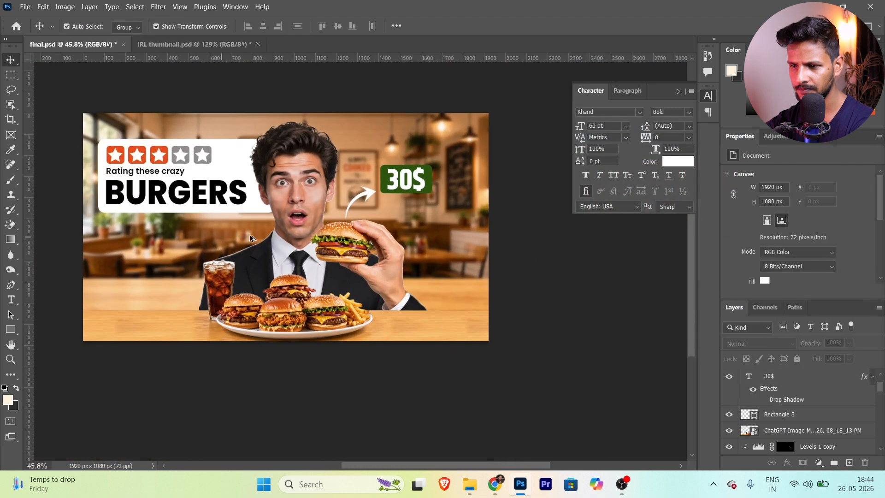
scroll(379, 240, up, 1)
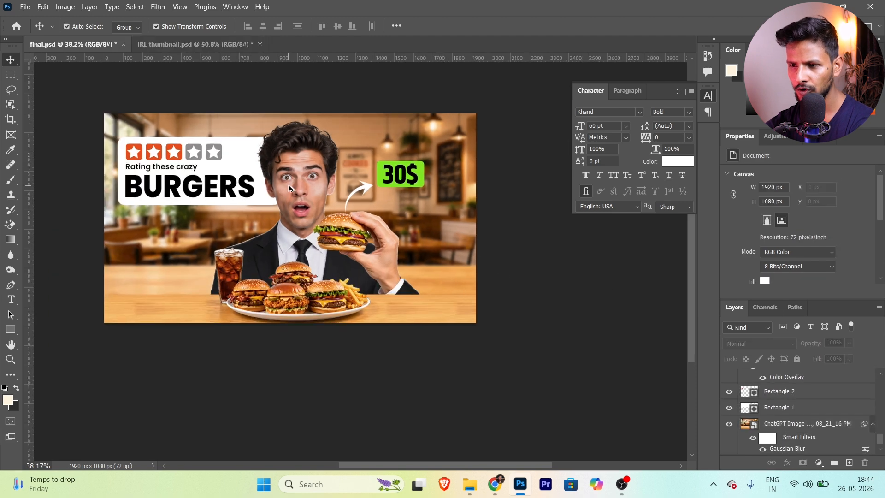
- Enlarge the restaurant background to 2388 × 1344 px and position it at X -221 px, Y -22 px behind the man
scroll(283, 181, up, 2)
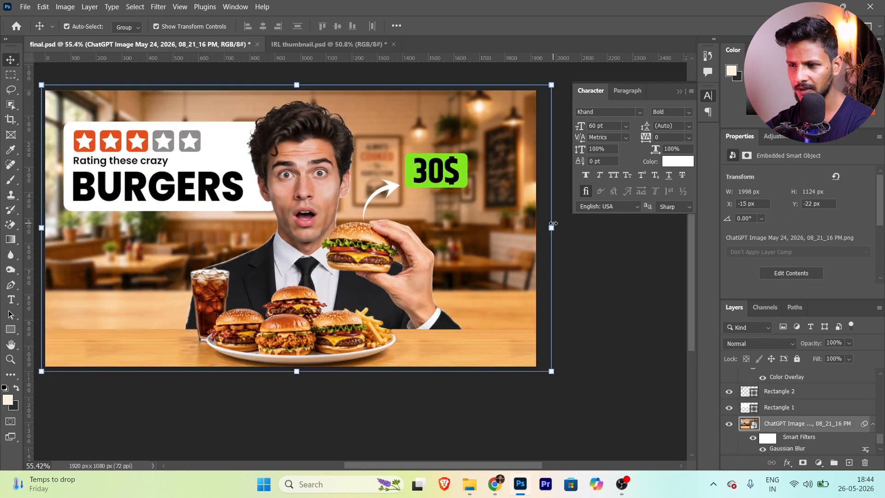
click(553, 224)
click(479, 198)
drag(553, 228, 588, 236)
drag(517, 181, 516, 200)
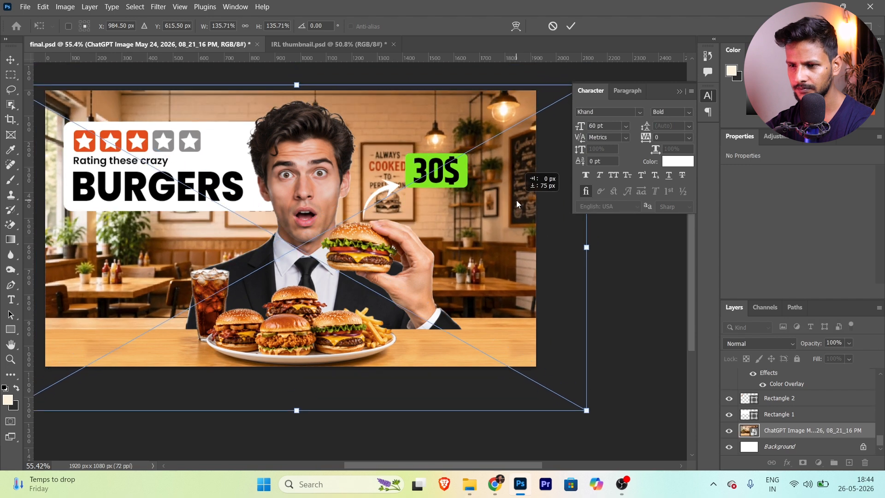
drag(586, 247, 601, 247)
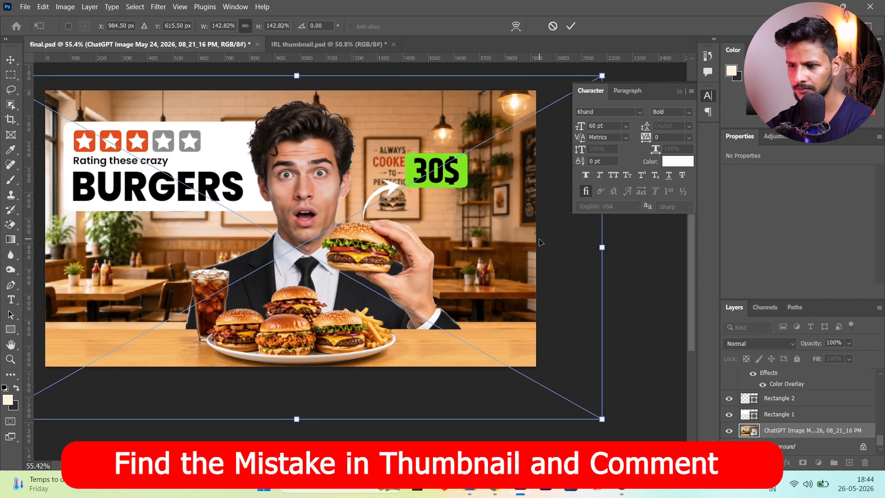
key(Return)
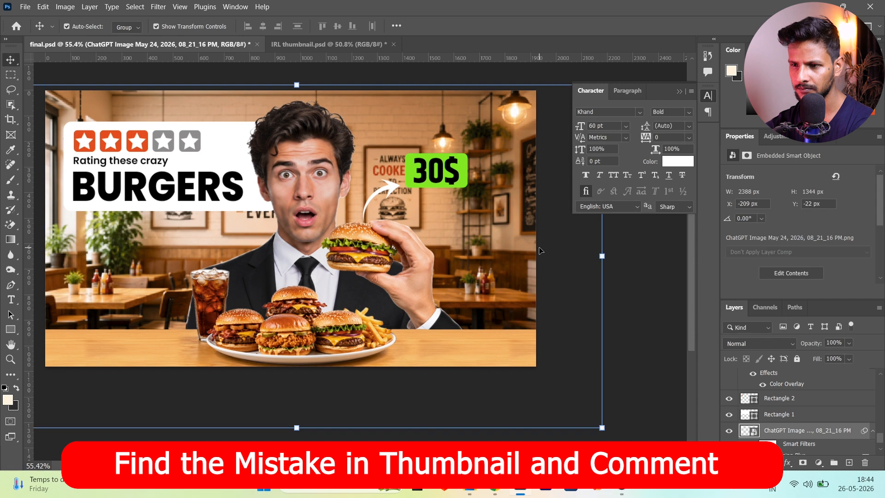
scroll(438, 274, down, 4)
scroll(438, 272, up, 3)
drag(492, 244, 489, 242)
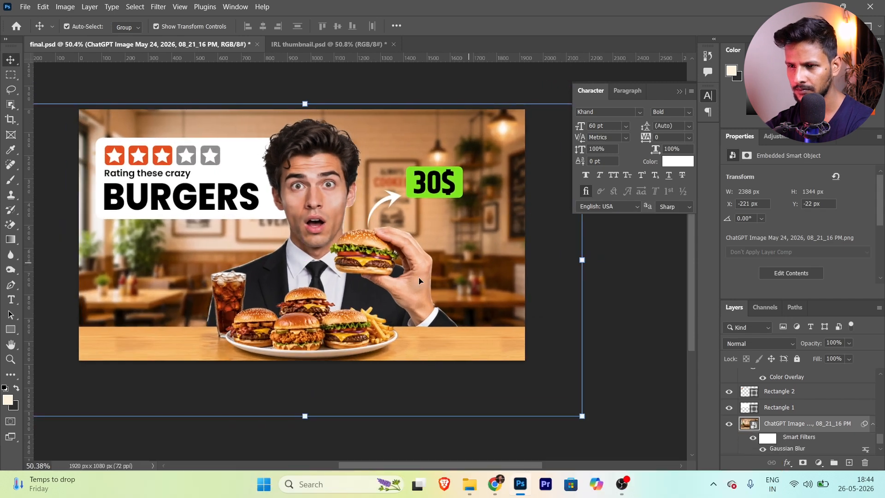
- Reduce the Gaussian Blur smart filter on the restaurant background
double_click(791, 449)
key(Return)
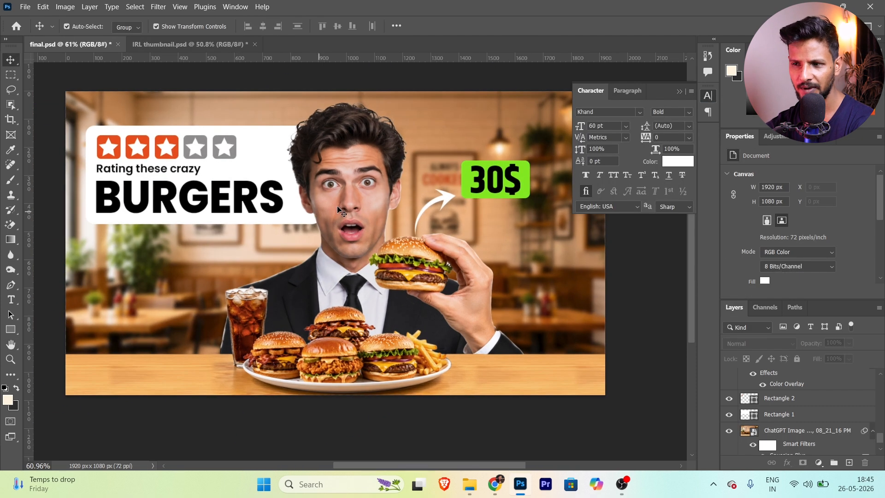
scroll(337, 210, down, 1)
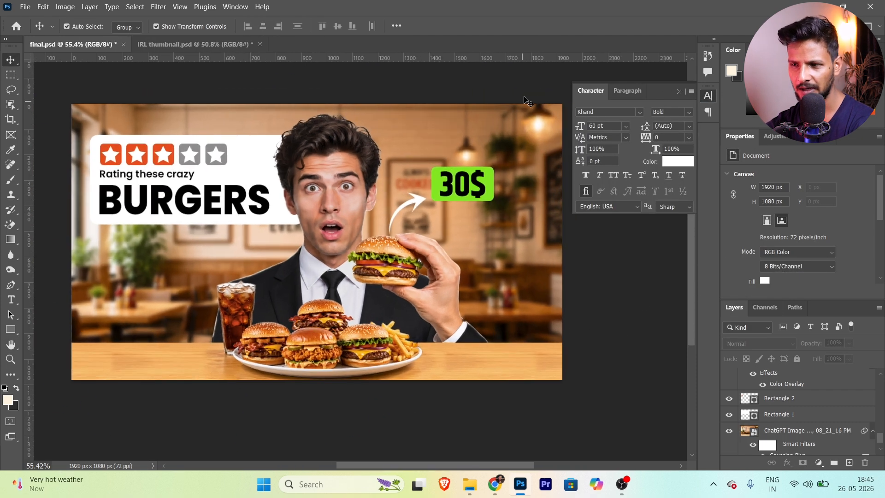
- Stamp all visible layers into a new layer and set Camera Raw Exposure to +0.20 and Contrast, Highlights and Shadows to +6
key(ctrl+alt+shift+e)
scroll(366, 240, up, 1)
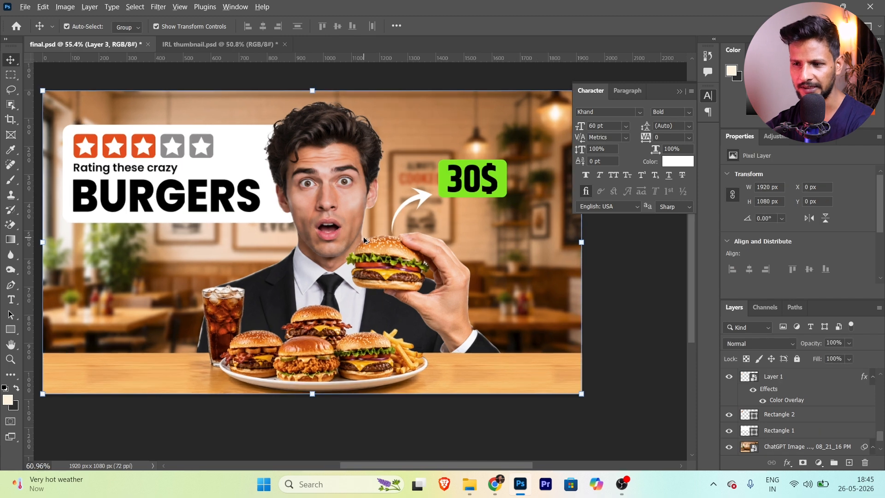
click(158, 7)
click(185, 89)
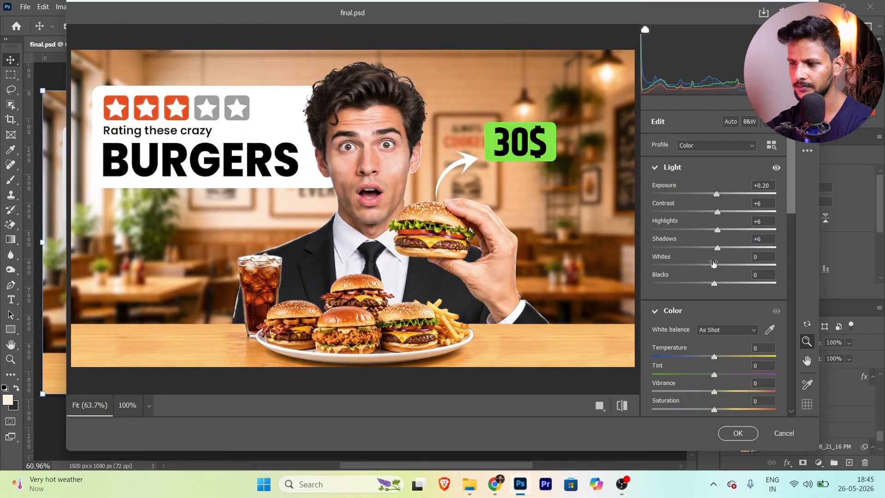
- Set Whites to +4, Blacks to -8, Temperature to +7, Tint to +12, Vibrance to +7 and Saturation to +1 in Camera Raw
drag(713, 357, 717, 357)
drag(714, 375, 722, 374)
drag(714, 392, 718, 392)
scroll(716, 387, down, 2)
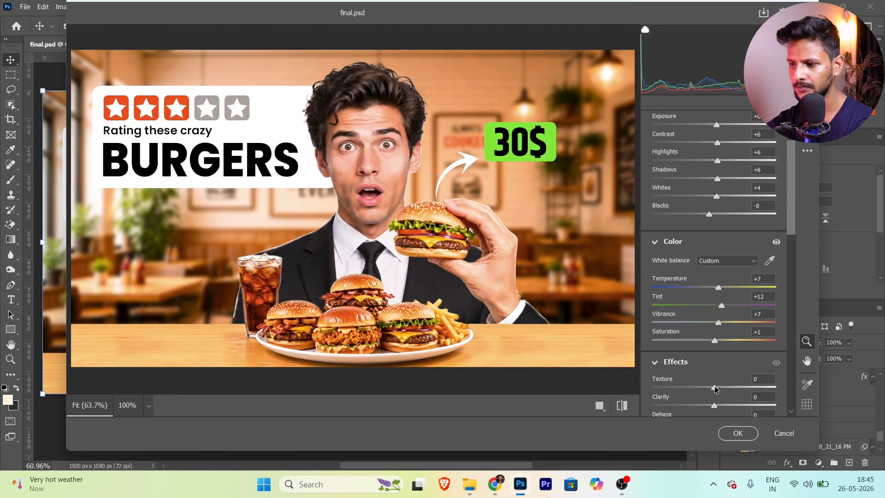
- Make a slight Effects adjustment in Camera Raw and apply the color grade to the merged layer
scroll(717, 369, down, 3)
drag(714, 267, 716, 267)
scroll(679, 345, down, 5)
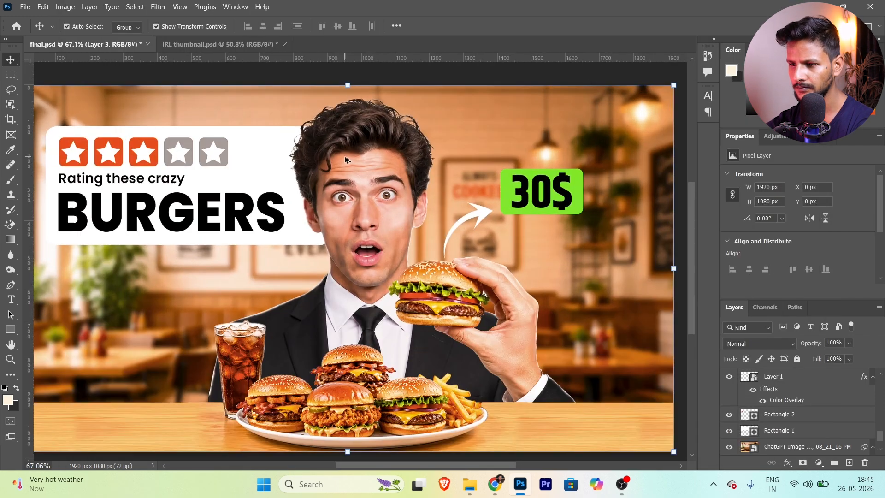
click(677, 95)
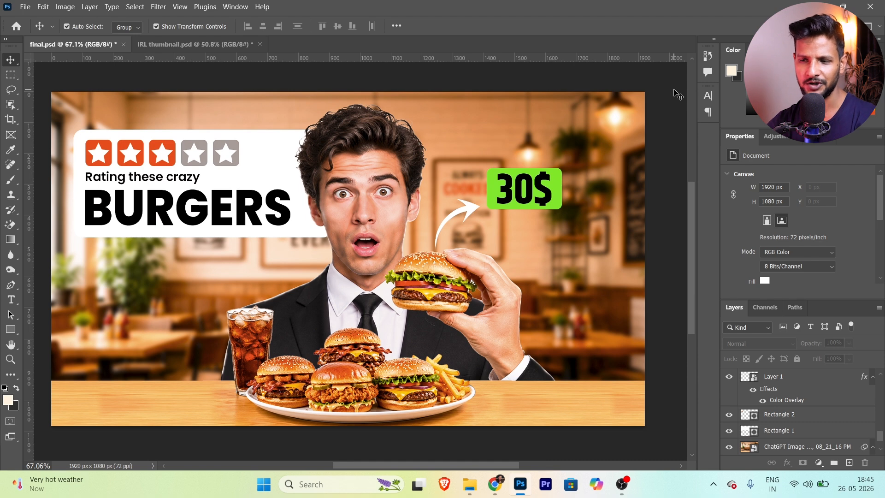